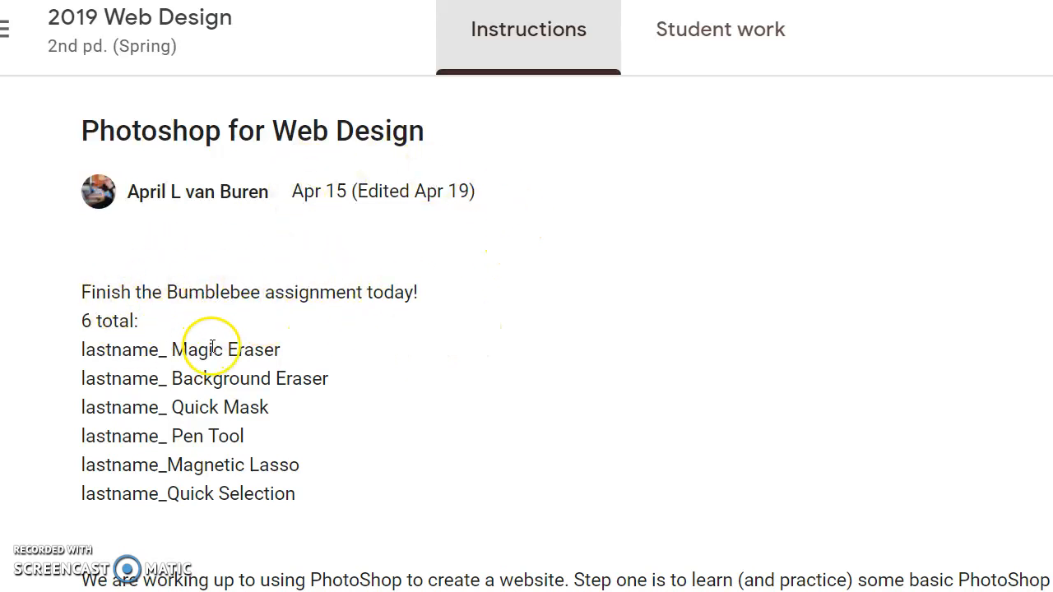
Review the Photoshop for Web Design assignment instructions, including the six technique file names and the S drive saving requirement
scroll(212, 346, down, 3)
scroll(200, 275, up, 1)
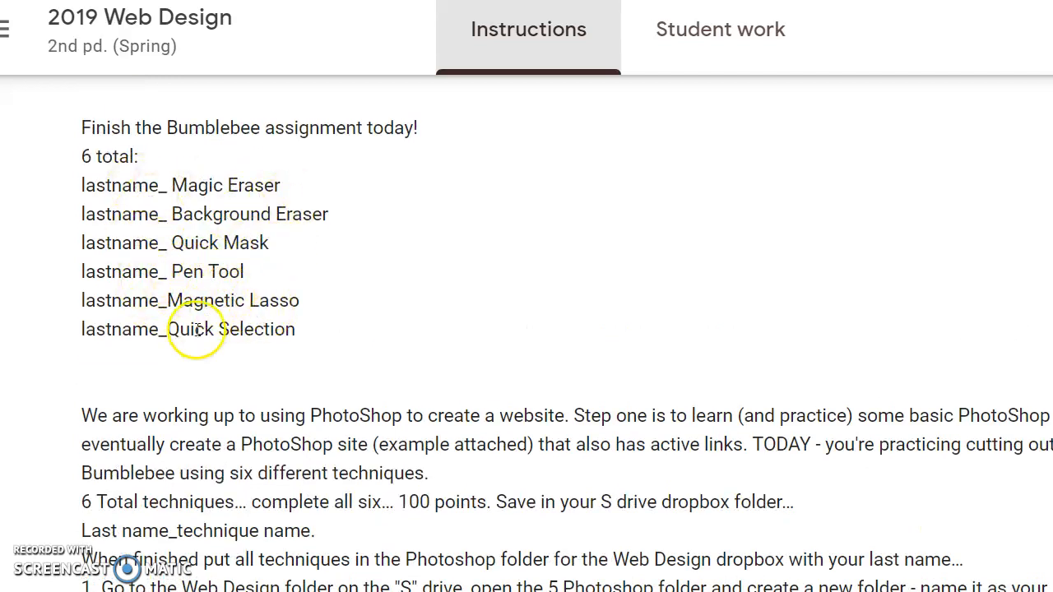
scroll(258, 329, down, 3)
drag(399, 255, 786, 261)
click(551, 256)
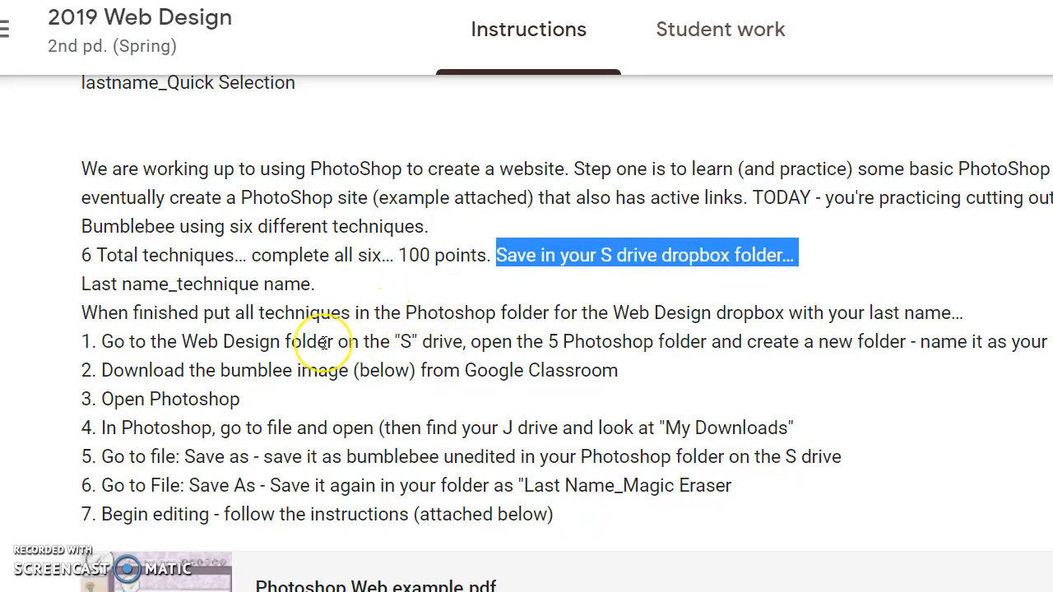
Open the assignment's Bumblebee.jpg attachment in a new window and download the image
scroll(325, 344, down, 4)
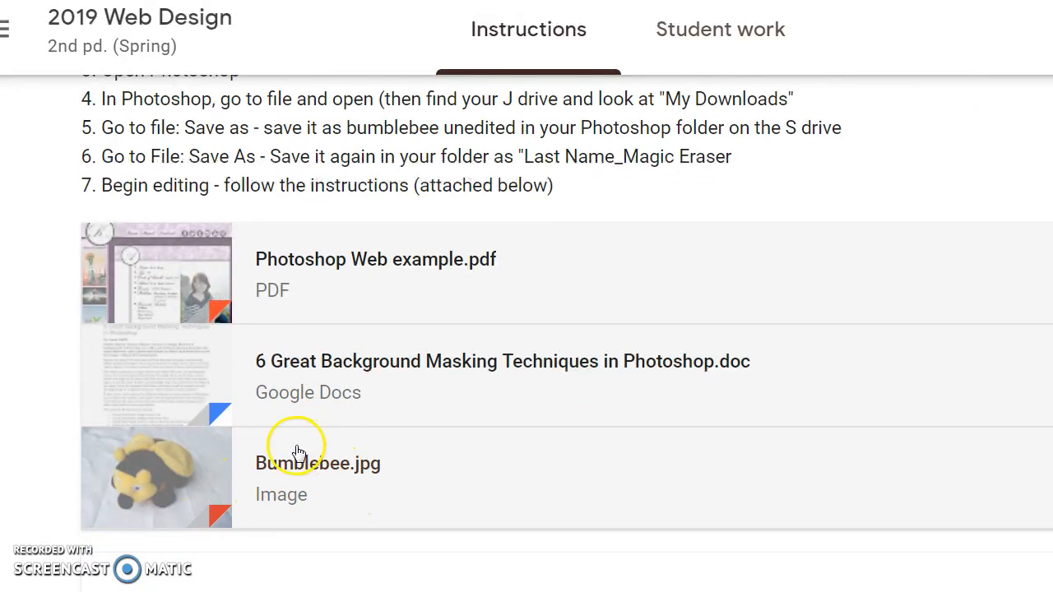
click(315, 465)
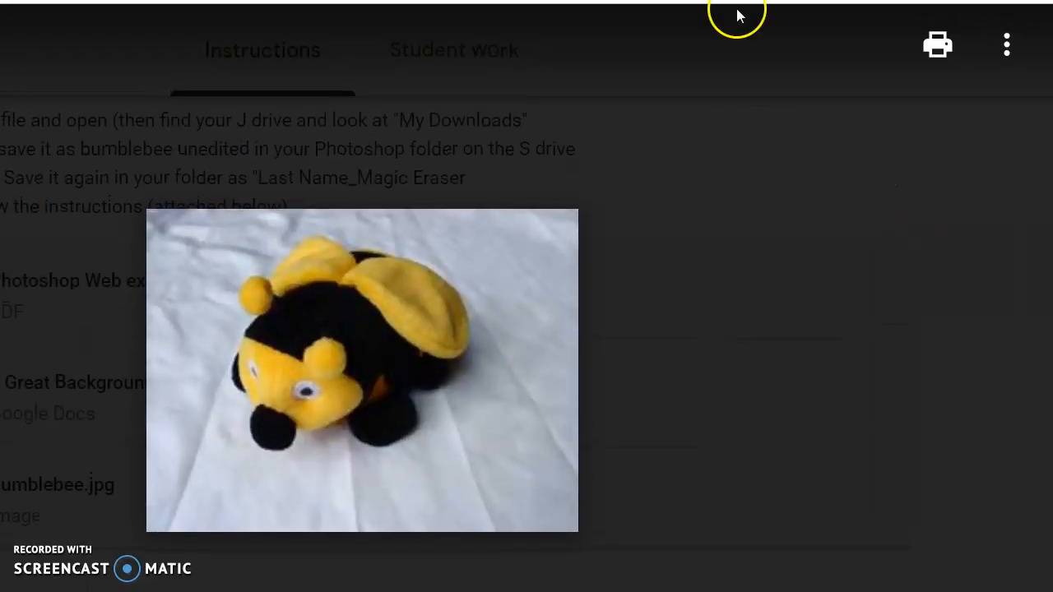
click(1004, 46)
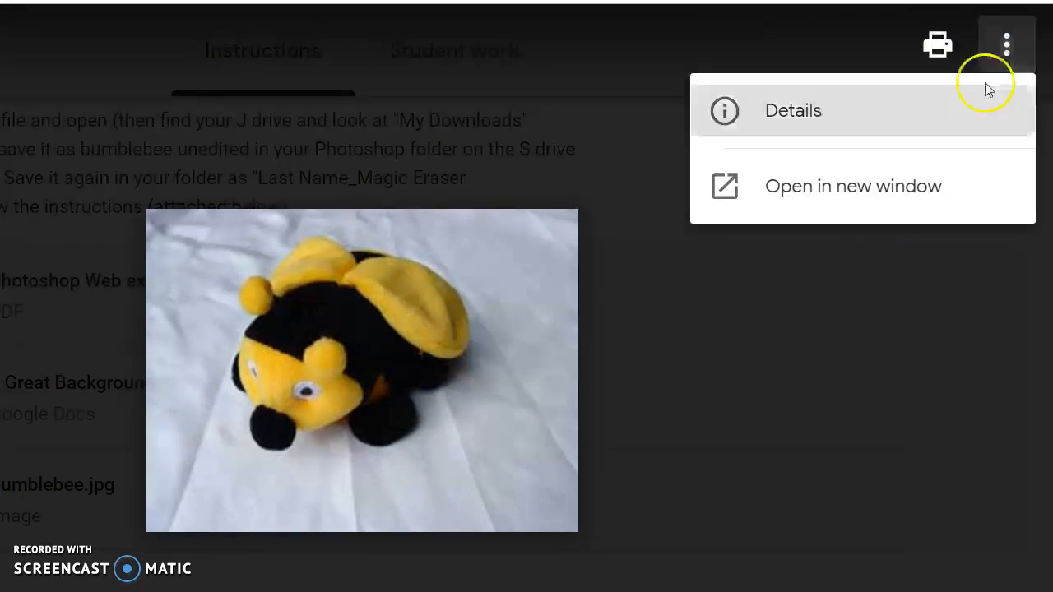
click(896, 190)
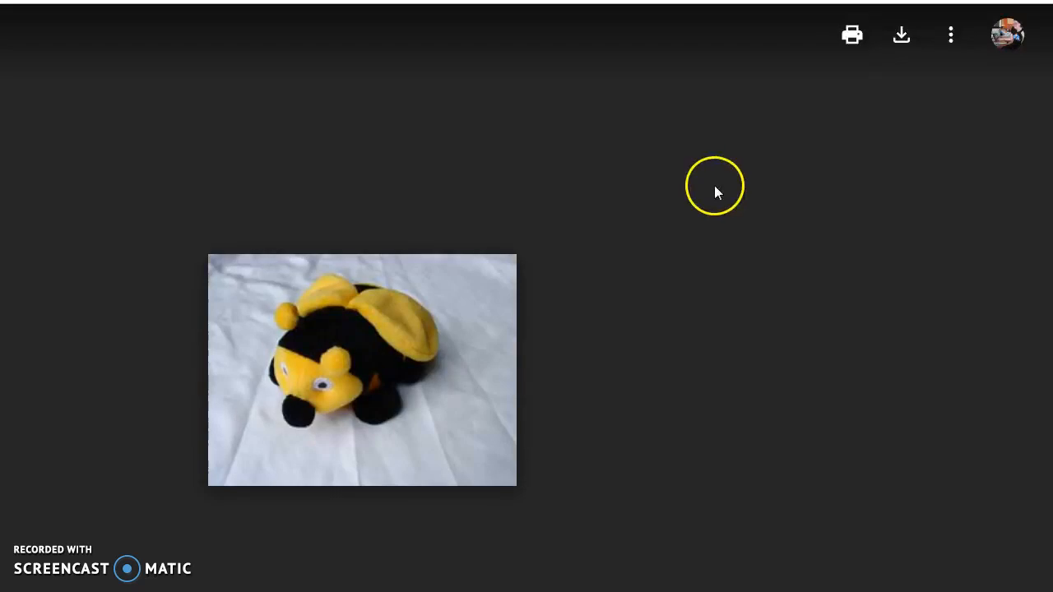
click(897, 39)
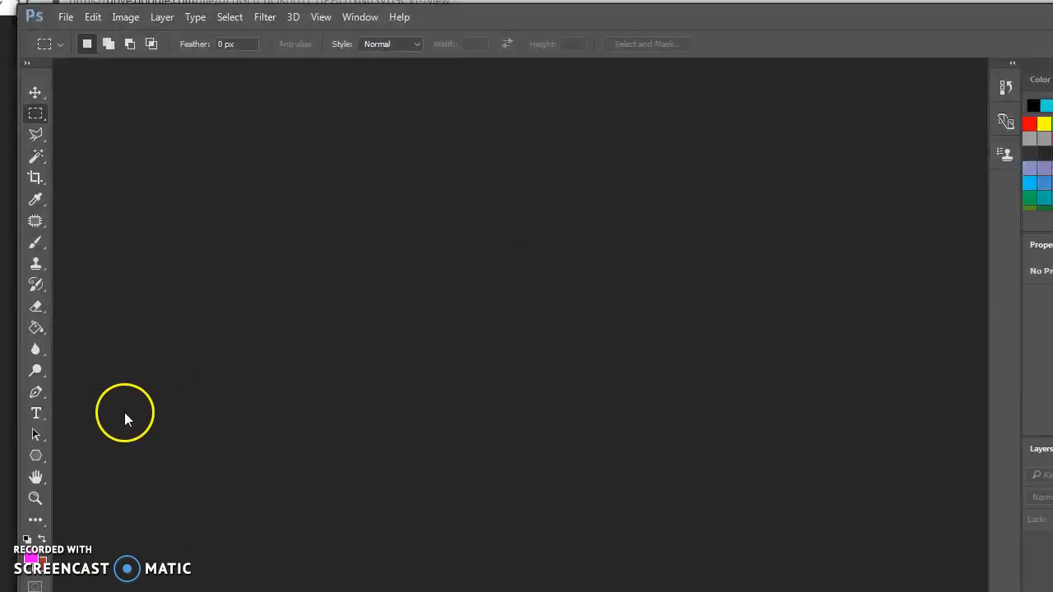
Switch to Photoshop and open the Bumblebee JPEG image from the Downloads folder
click(65, 17)
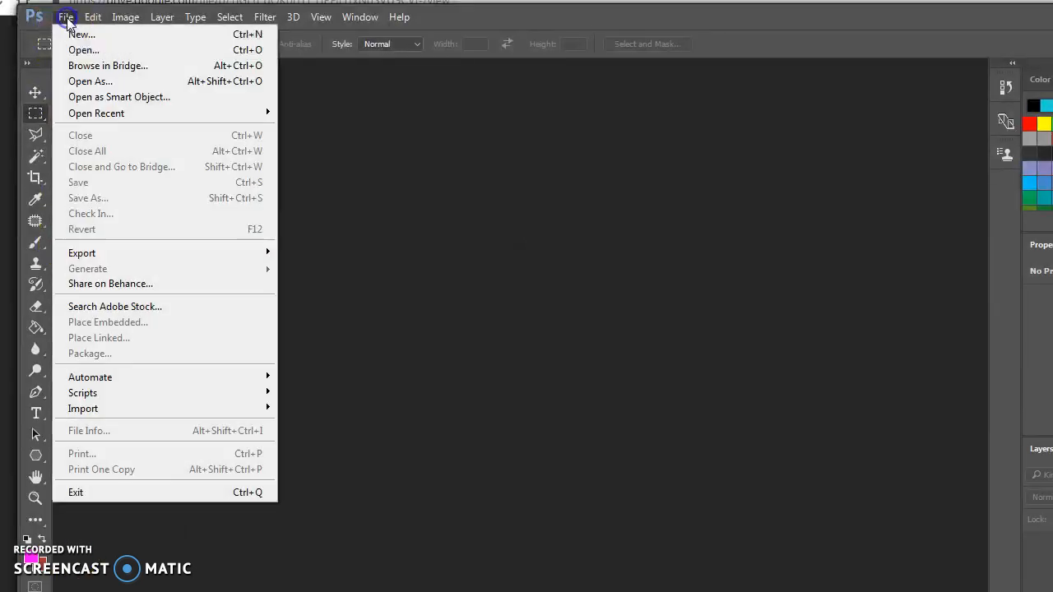
click(82, 52)
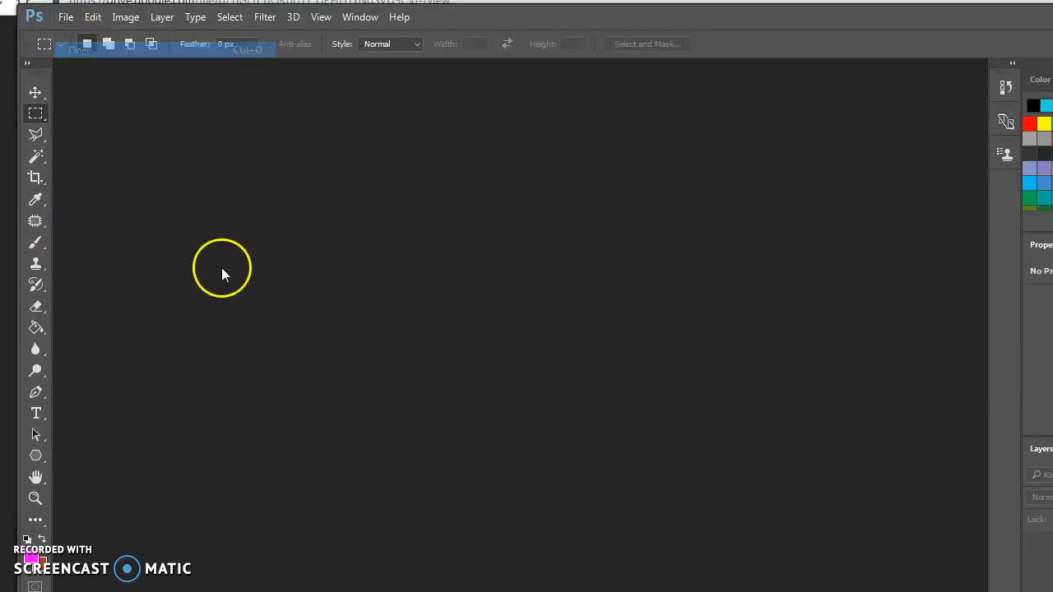
scroll(522, 189, up, 3)
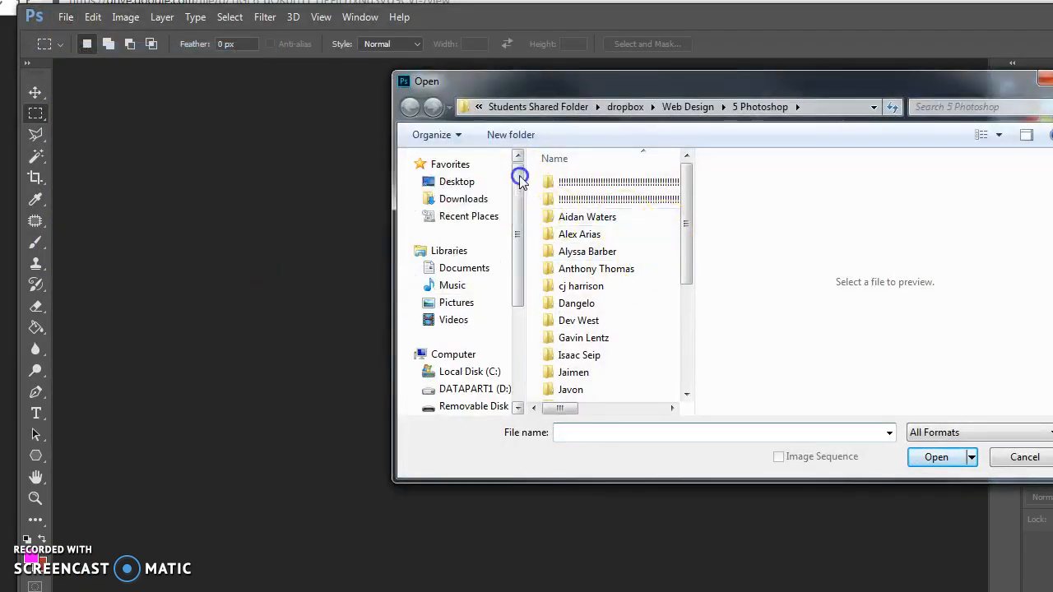
click(473, 200)
drag(688, 166, 685, 240)
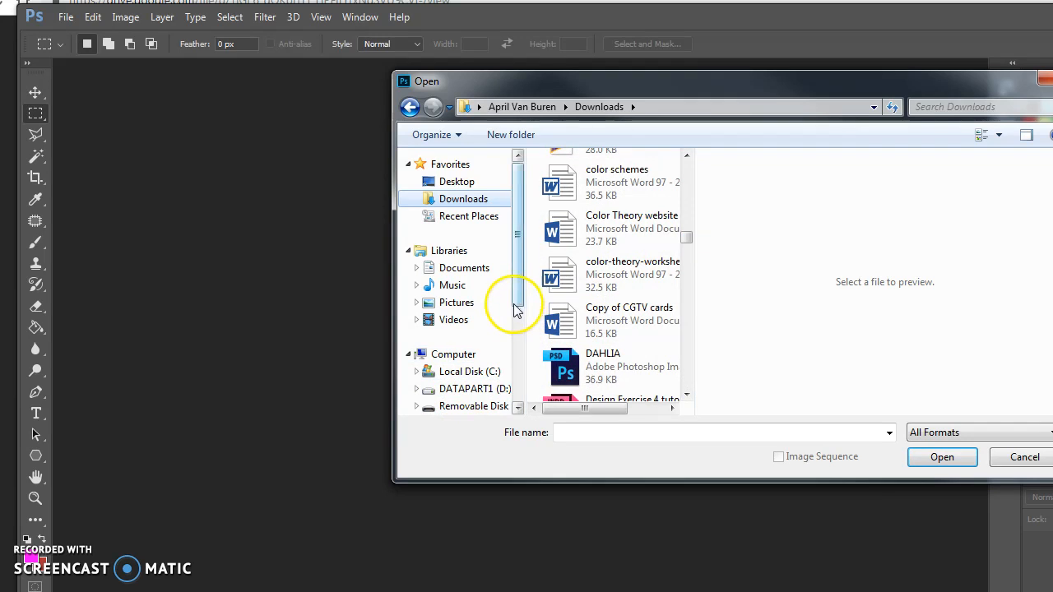
drag(517, 297, 517, 320)
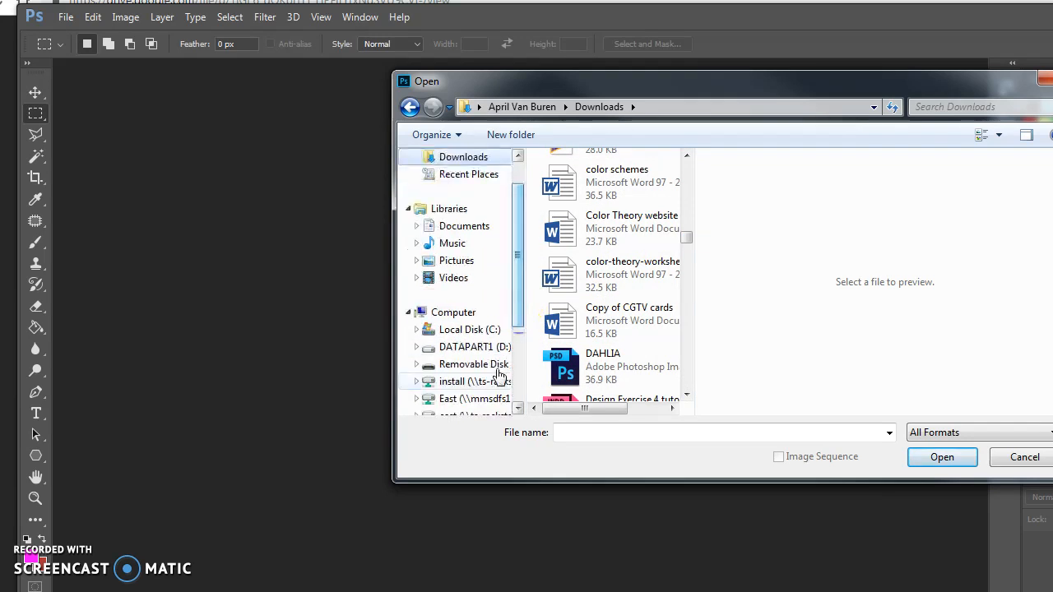
click(685, 235)
drag(685, 235, 684, 230)
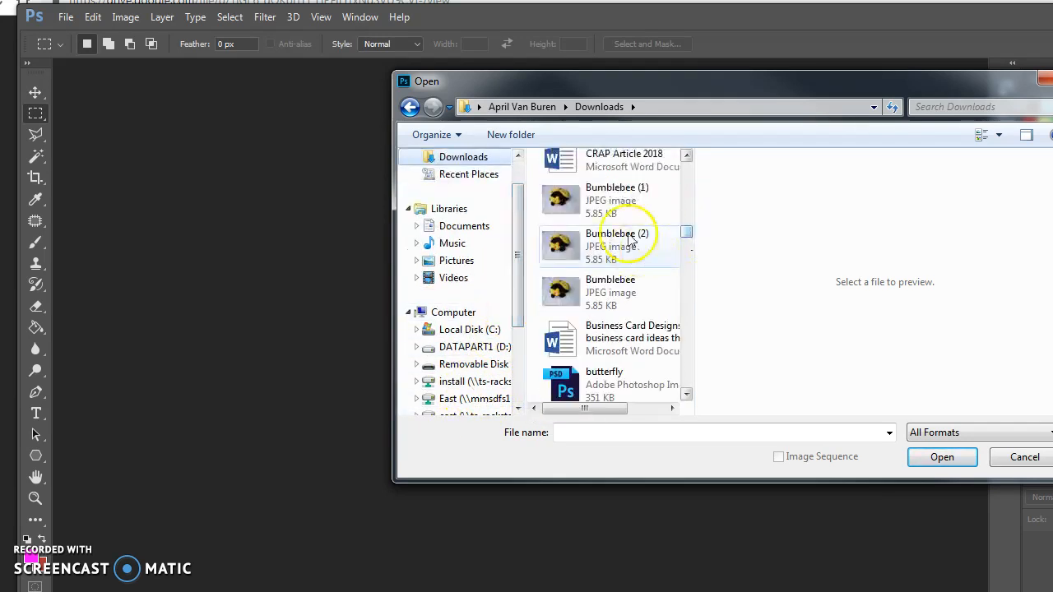
click(625, 284)
click(941, 458)
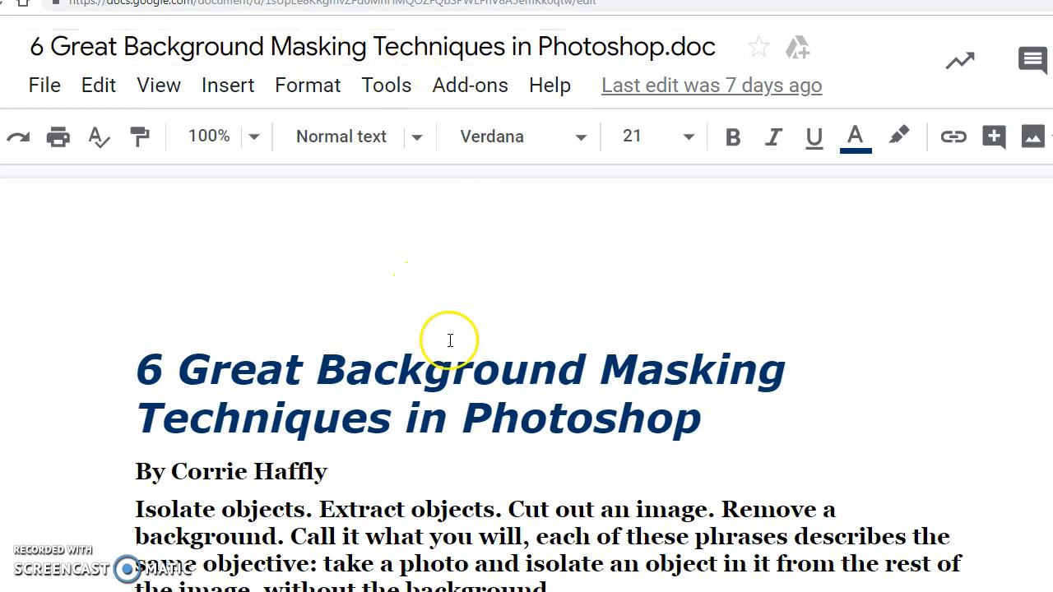
Read the 6 Great Background Masking Techniques document in Google Docs down to Technique 1, the Magic Eraser Technique
scroll(359, 370, down, 3)
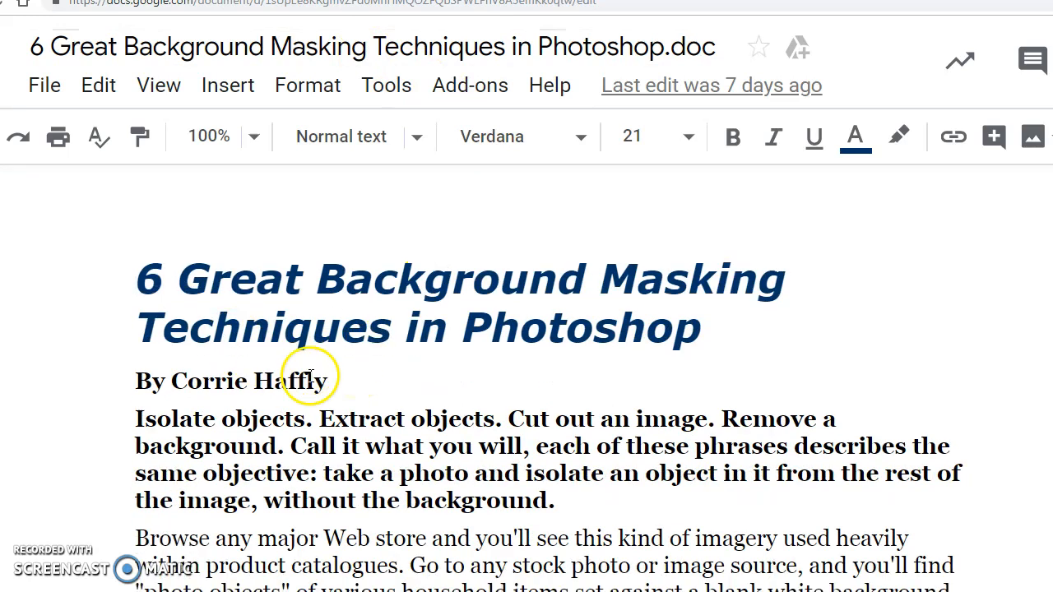
scroll(357, 345, down, 10)
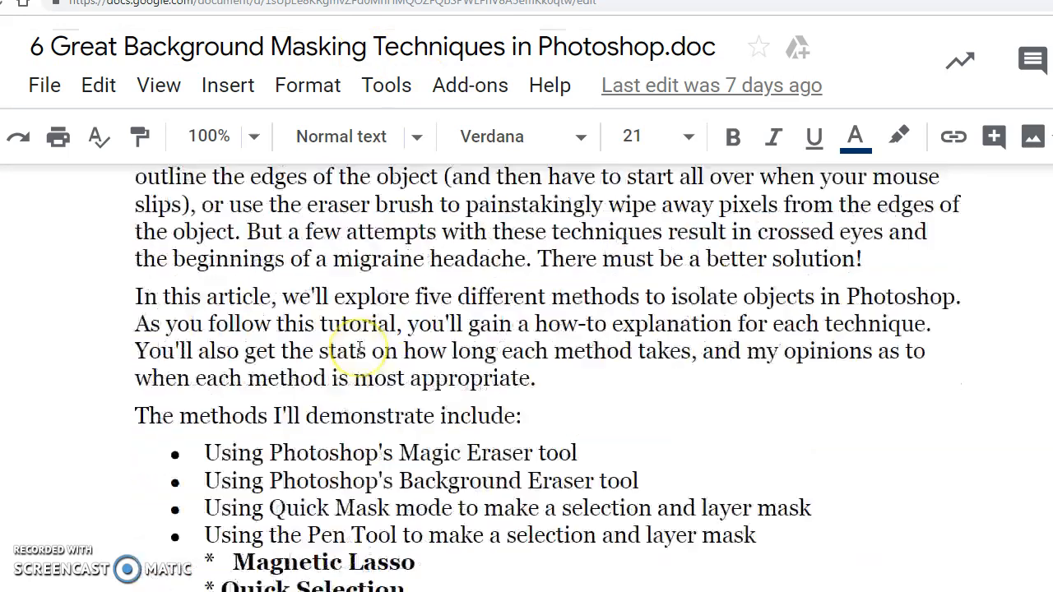
scroll(359, 348, down, 8)
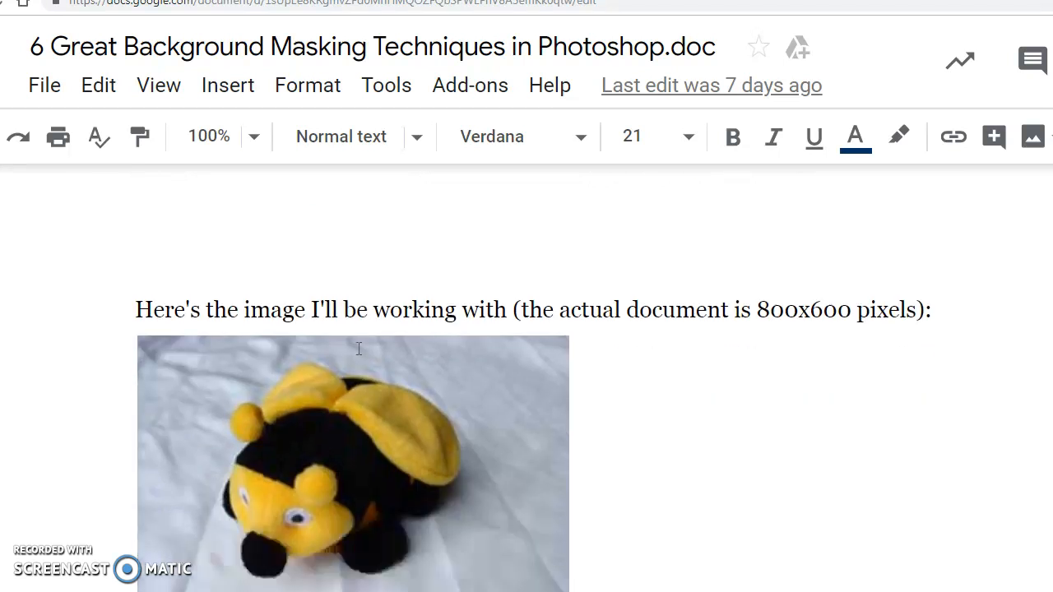
scroll(359, 348, down, 4)
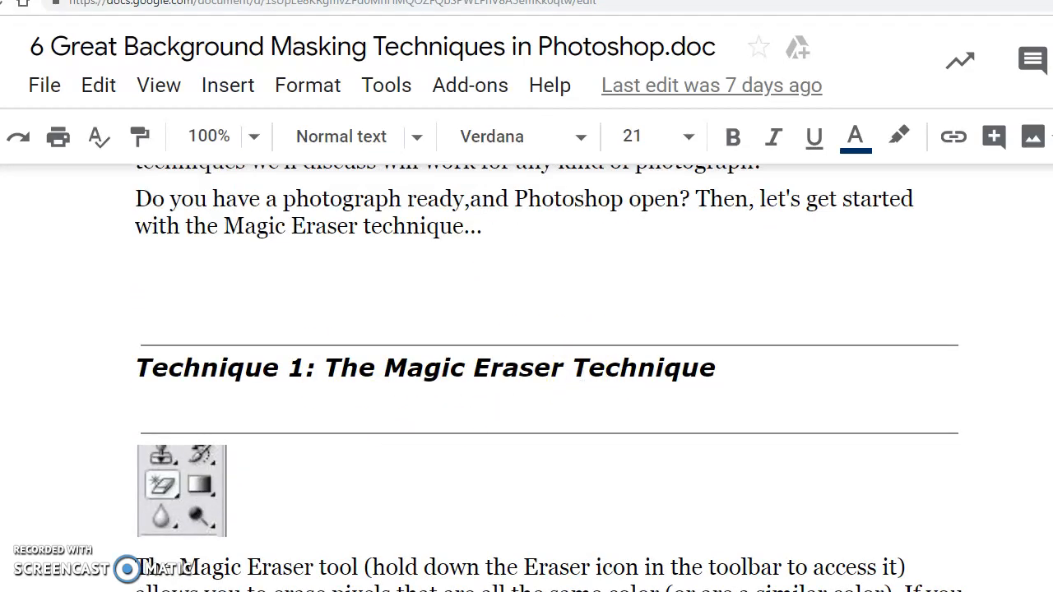
Switch to Photoshop, start saving the image under a new name, and browse to Students Shared Folder > dropbox on the S drive
key(alt+Tab)
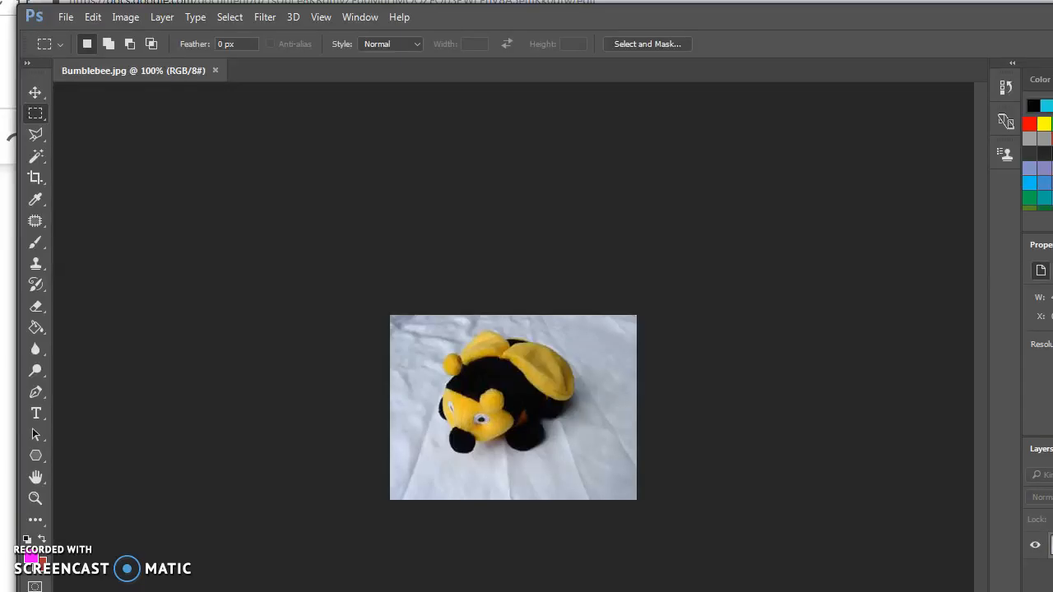
click(66, 19)
click(103, 198)
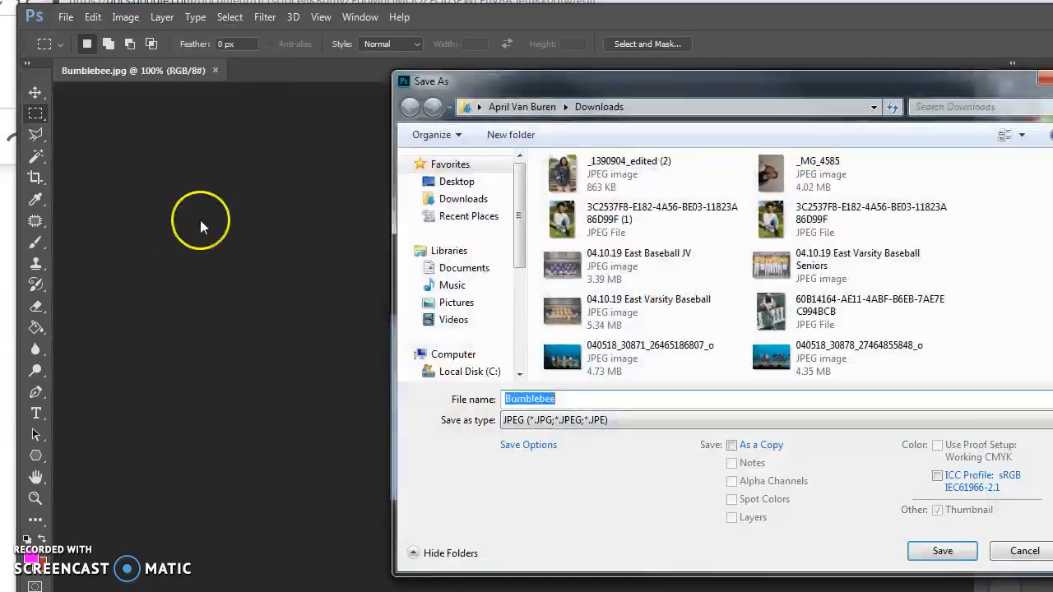
scroll(507, 239, down, 2)
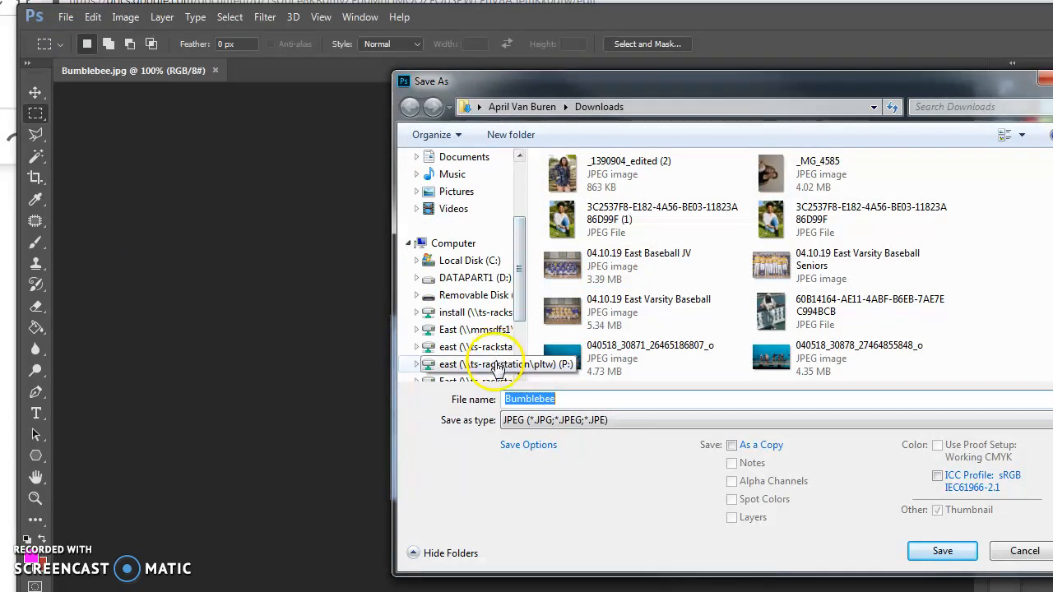
scroll(520, 333, down, 1)
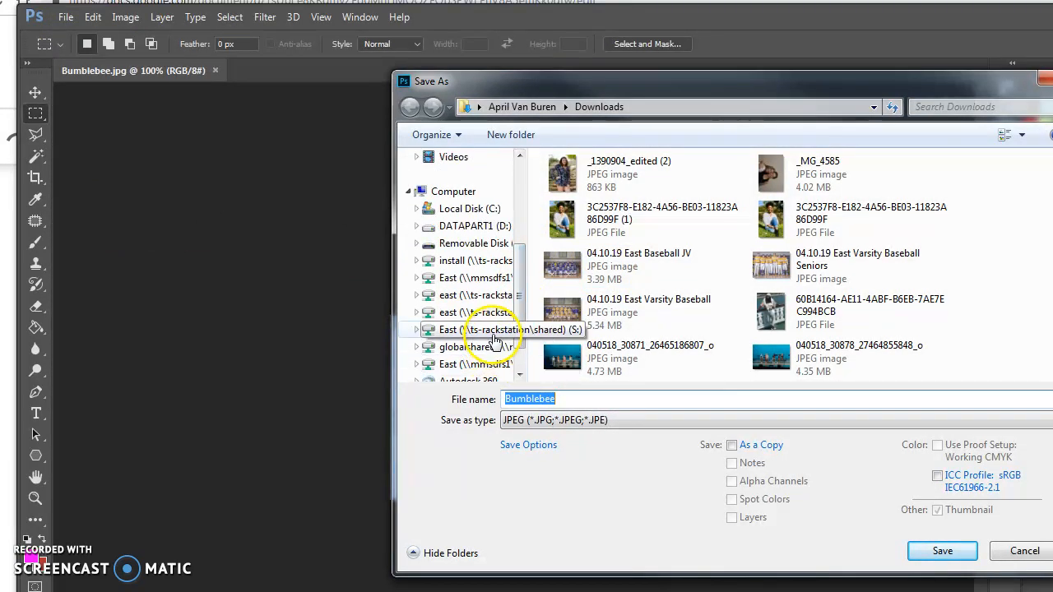
click(493, 338)
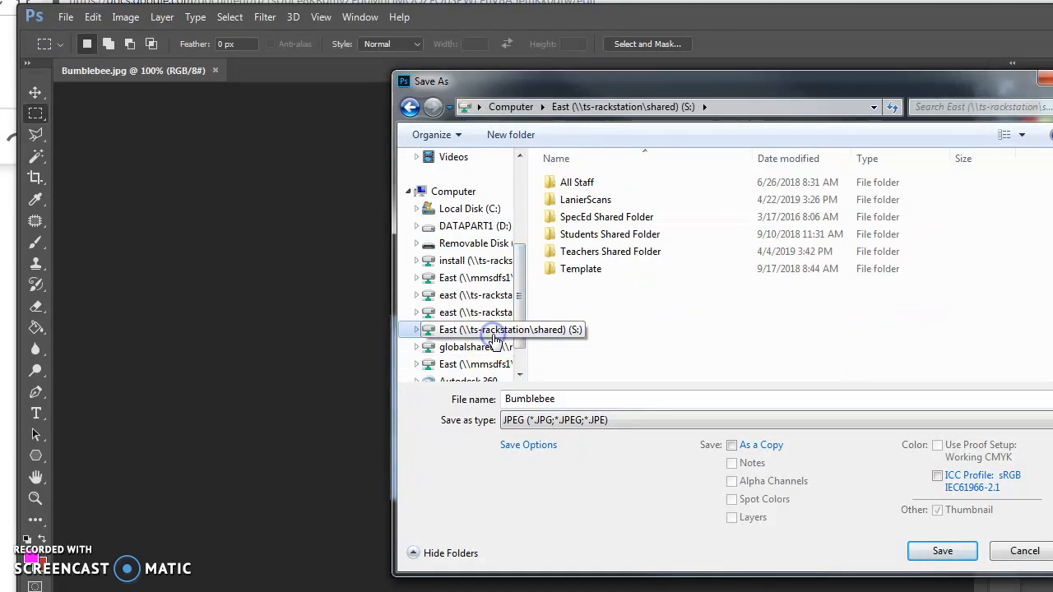
double_click(583, 236)
double_click(578, 269)
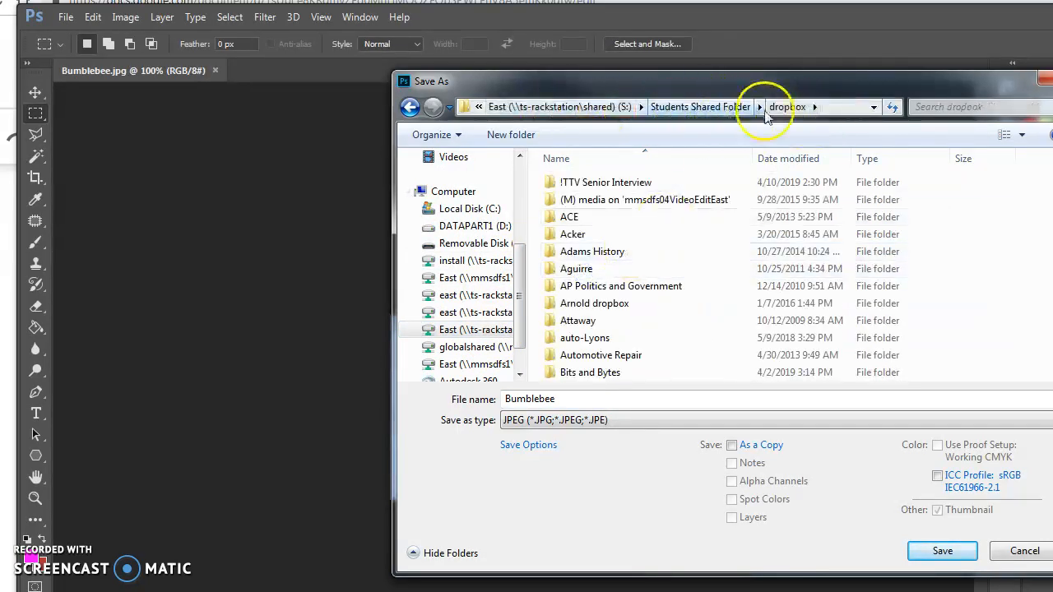
Choose the 5 Photoshop folder inside Web Design as the save location
scroll(625, 280, down, 20)
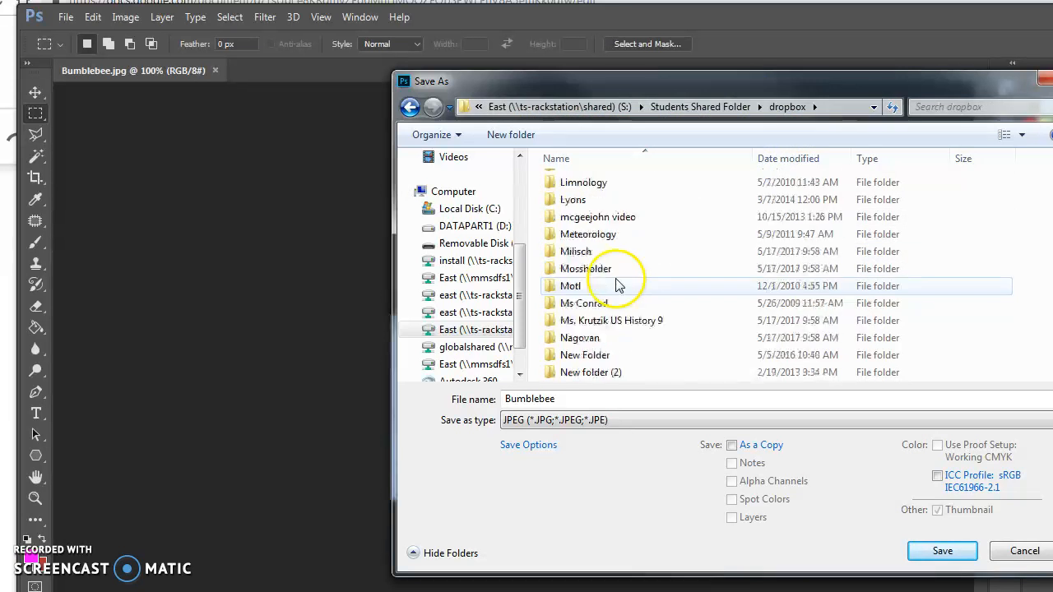
scroll(621, 288, down, 15)
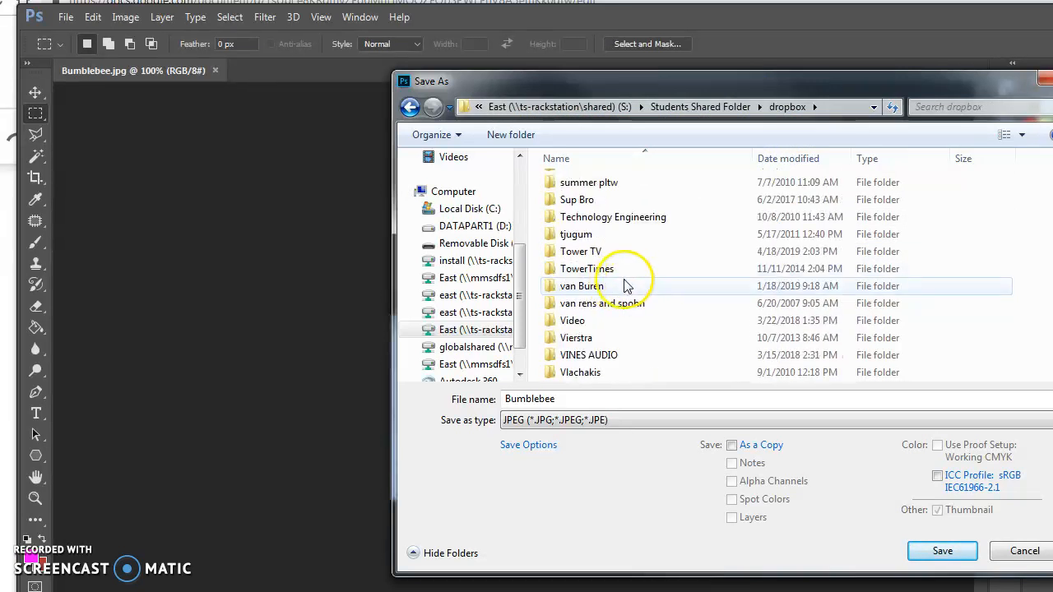
scroll(593, 258, down, 4)
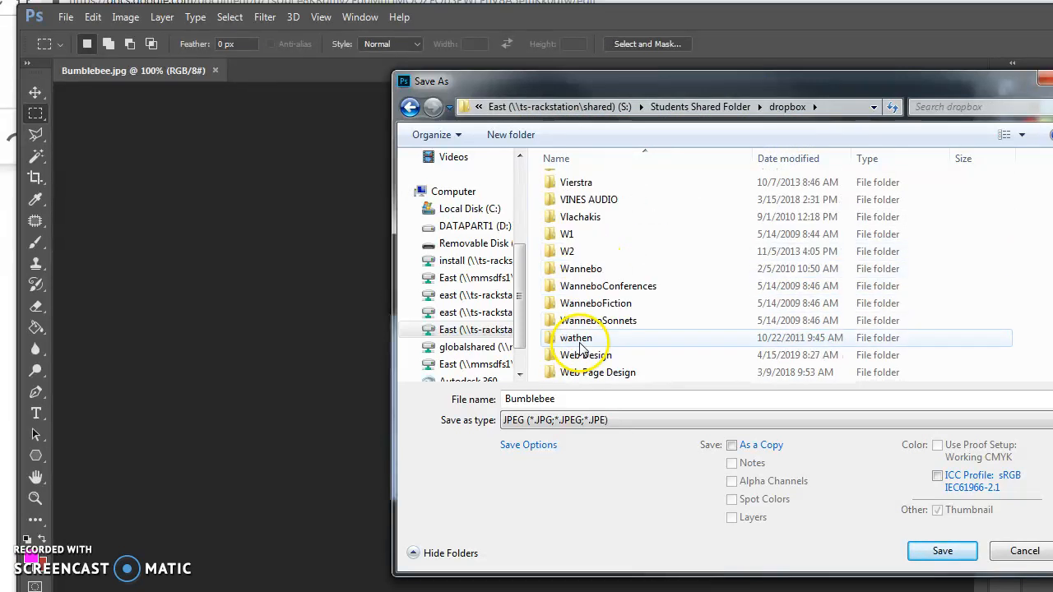
double_click(586, 302)
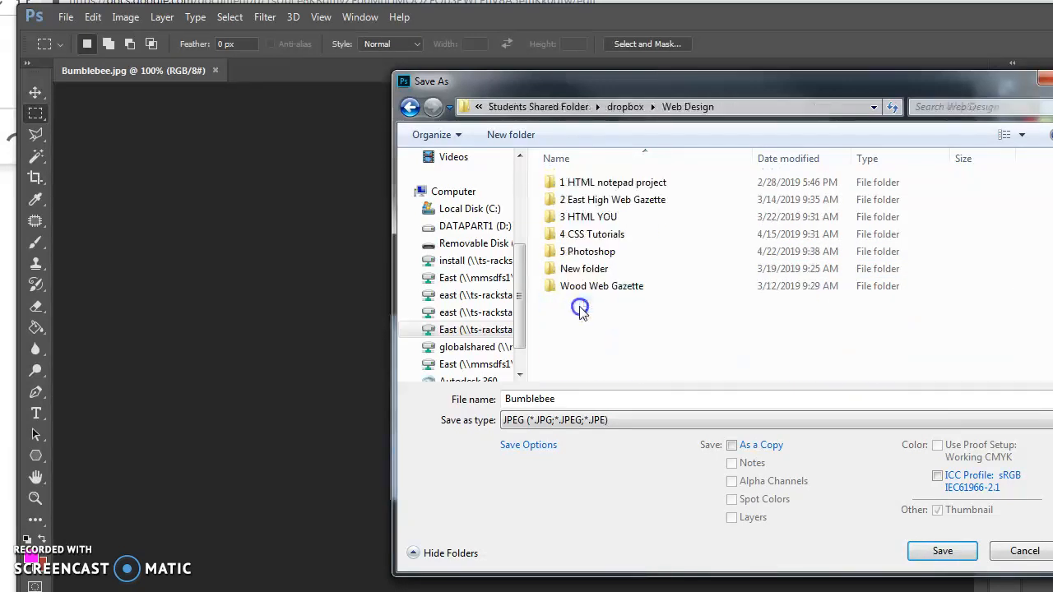
double_click(591, 251)
scroll(613, 276, down, 3)
scroll(613, 284, up, 3)
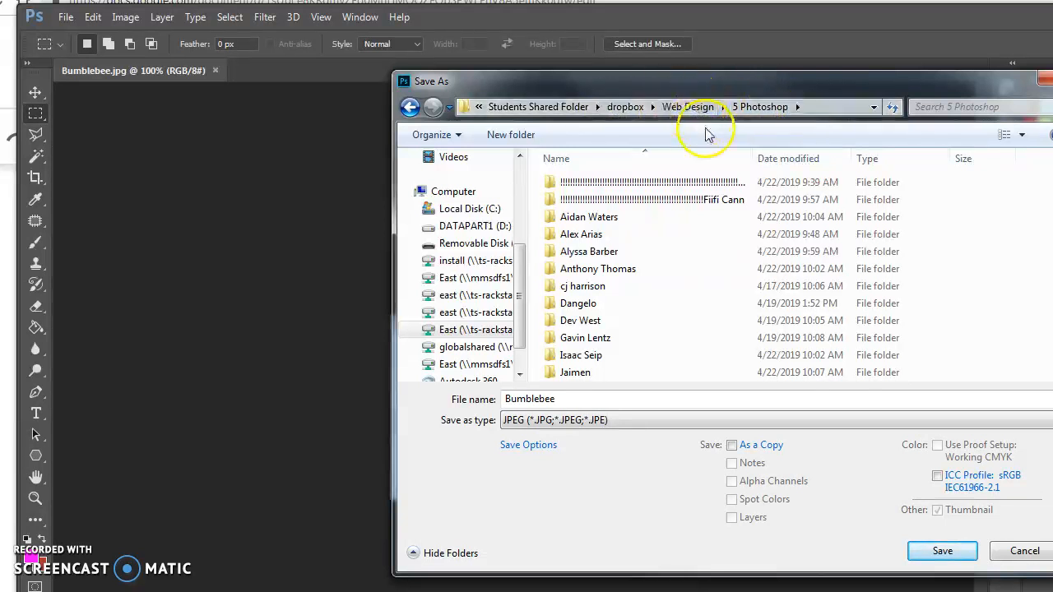
Name the file with the last name followed by _Magic Eraser and save it in Photoshop (PSD) format
double_click(573, 400)
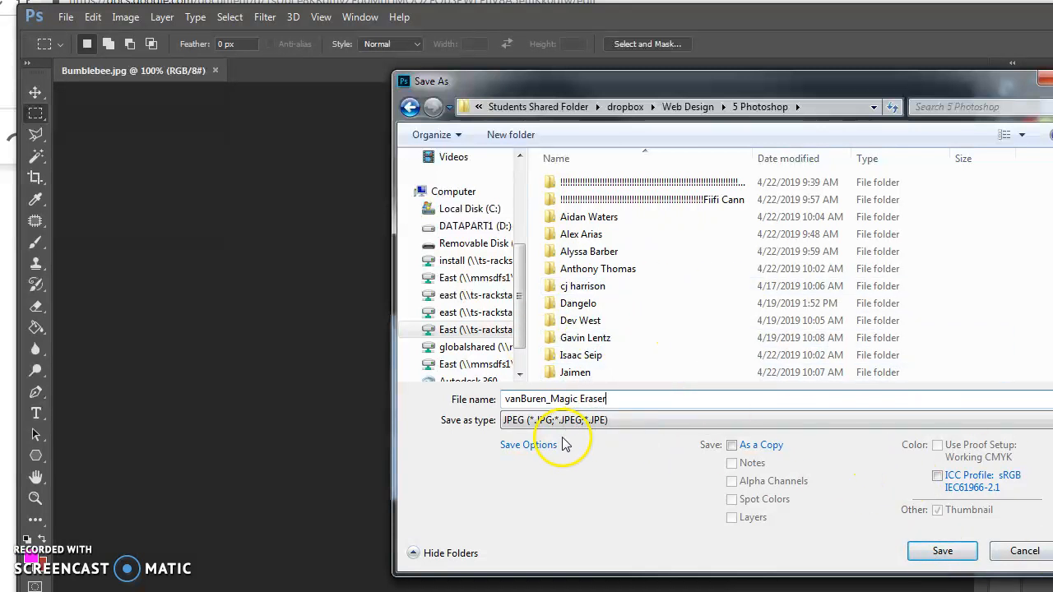
click(612, 420)
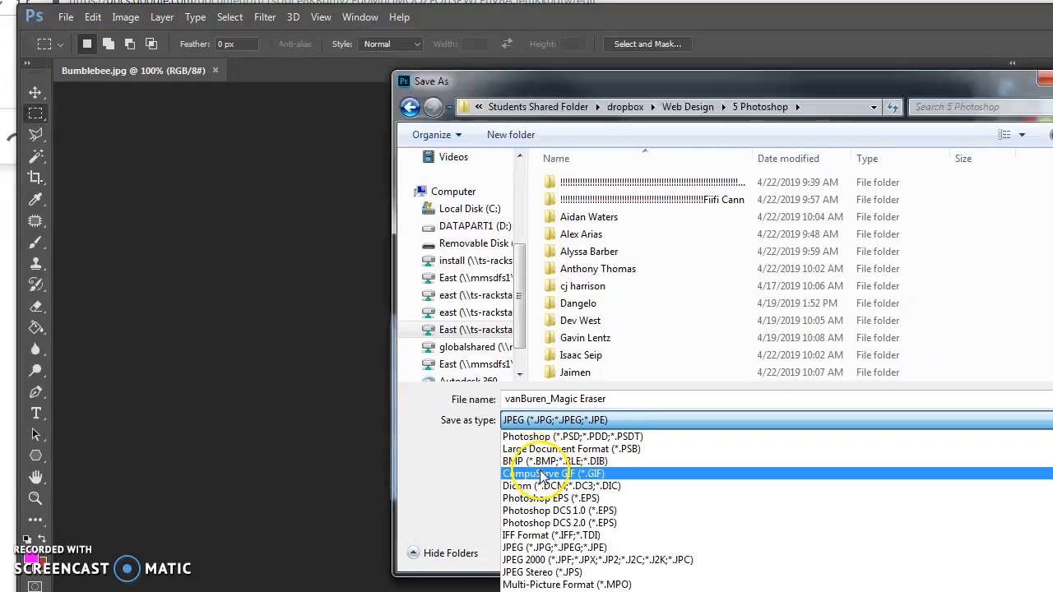
click(558, 439)
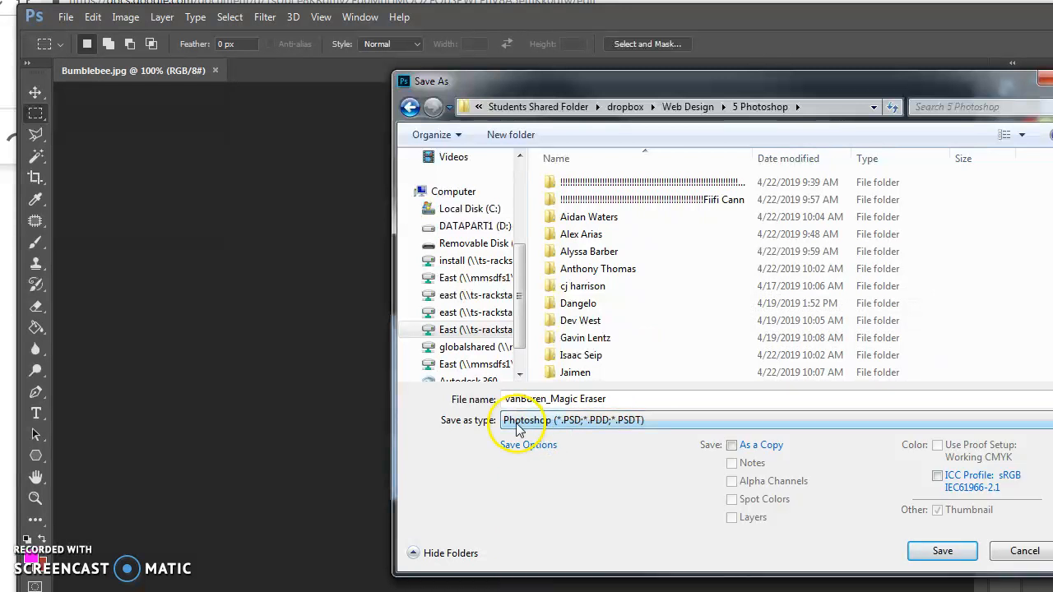
click(550, 422)
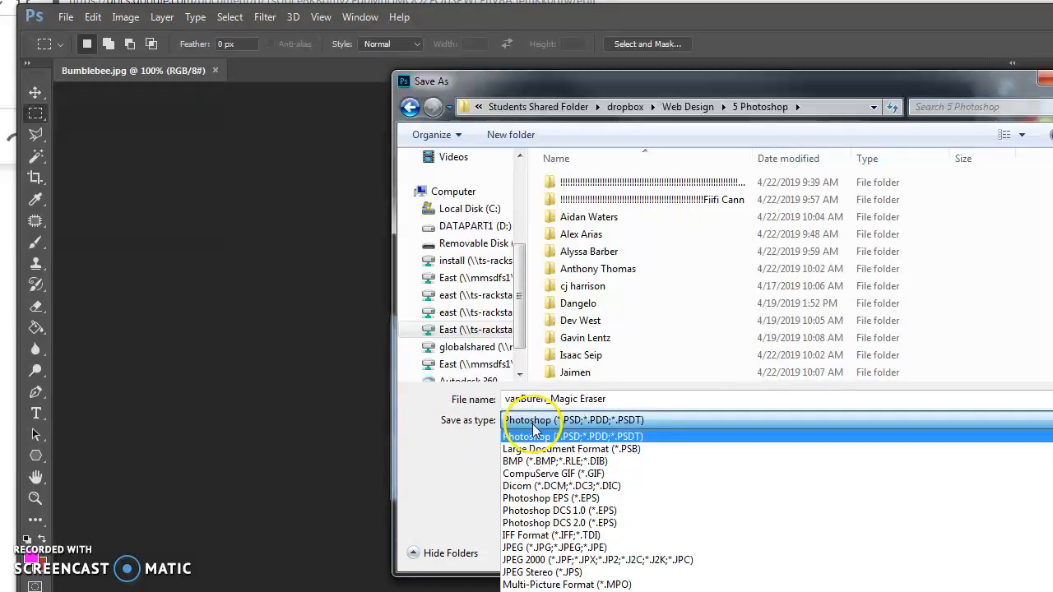
click(533, 434)
click(950, 549)
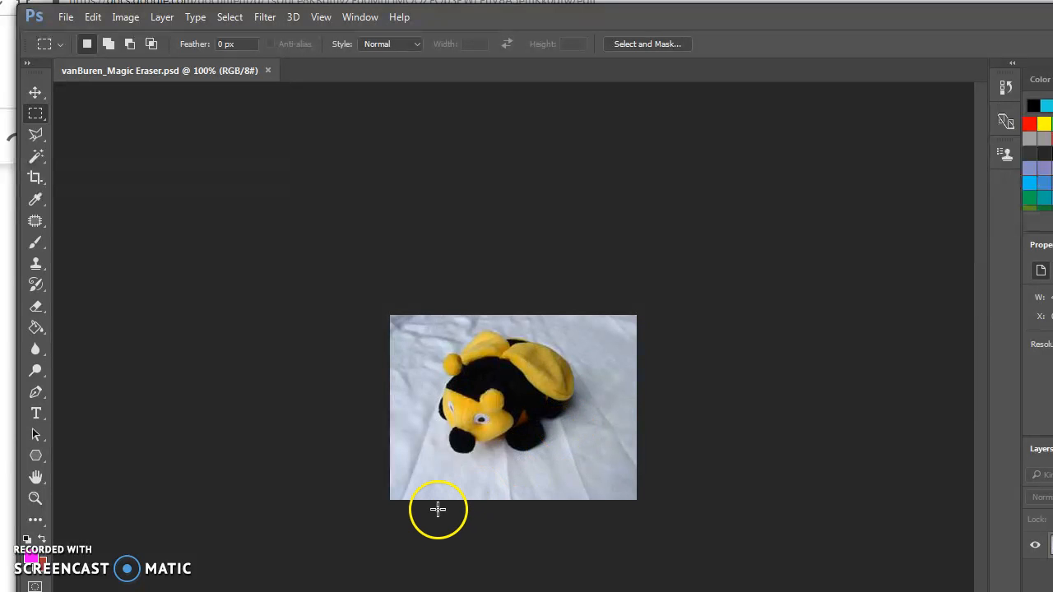
Switch to the masking techniques document in Google Docs and read how to access the Magic Eraser tool and what it erases
key(alt+Tab)
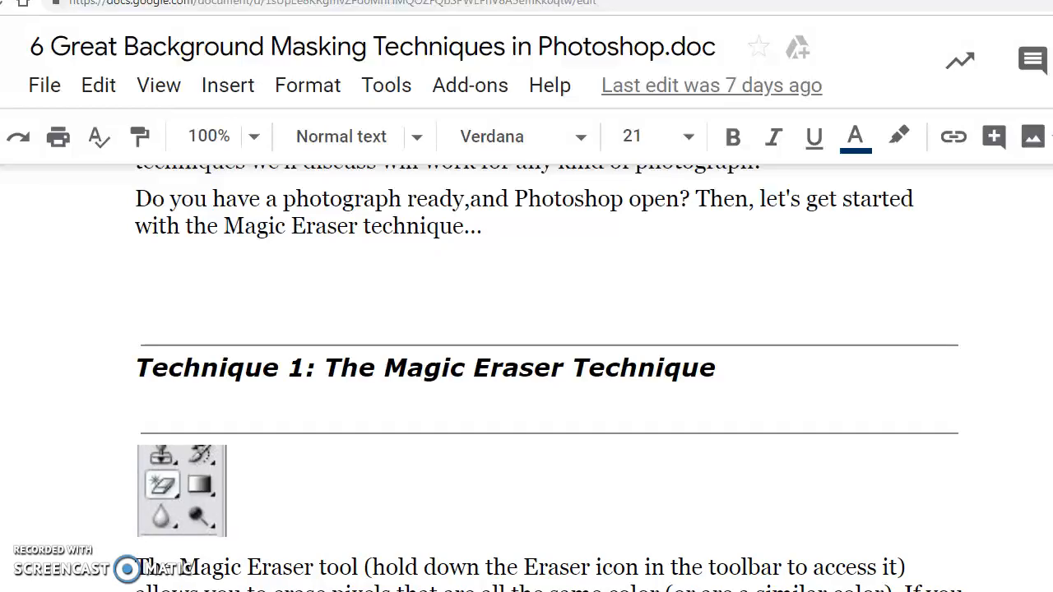
scroll(329, 485, down, 2)
scroll(340, 467, down, 2)
scroll(264, 420, up, 2)
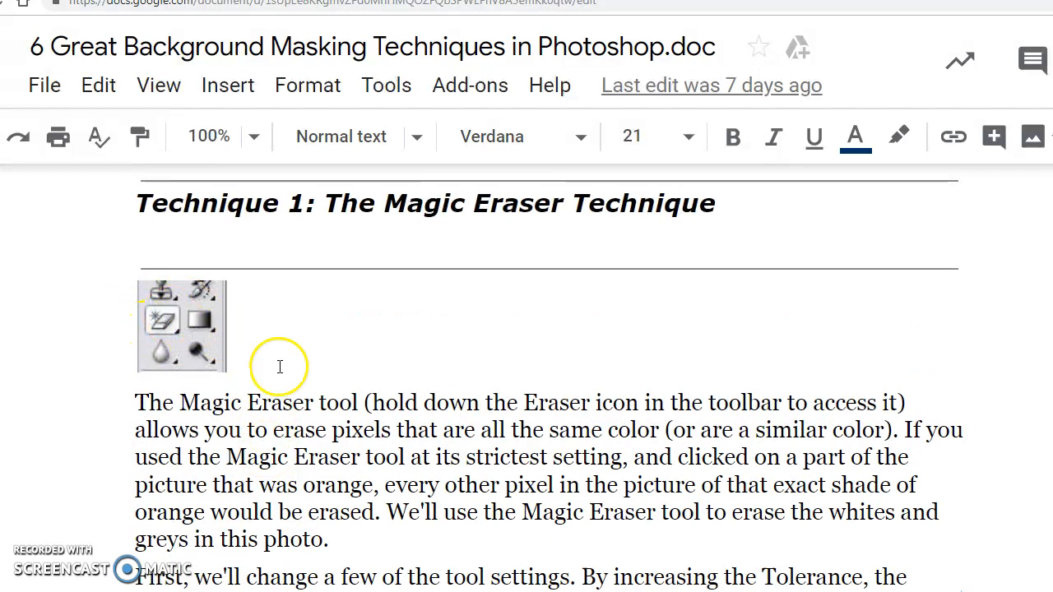
drag(375, 403, 897, 400)
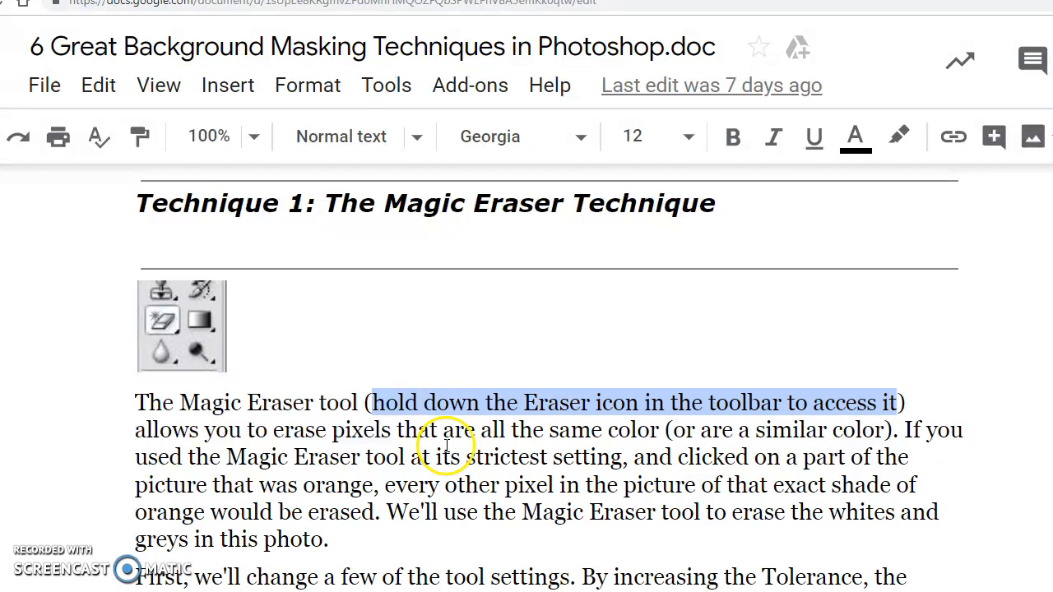
click(162, 431)
drag(243, 429, 879, 430)
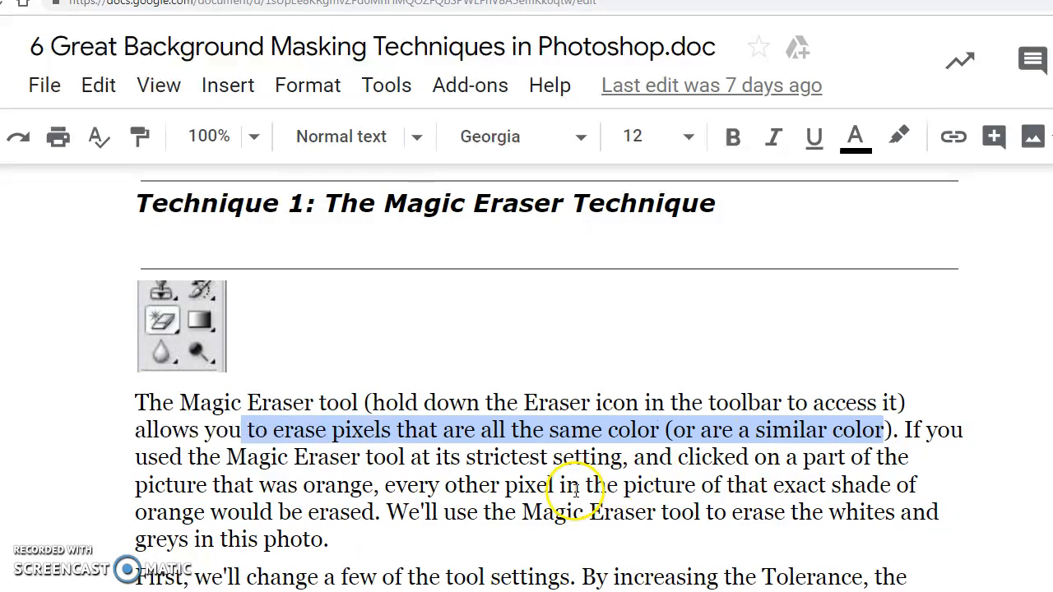
scroll(580, 488, down, 3)
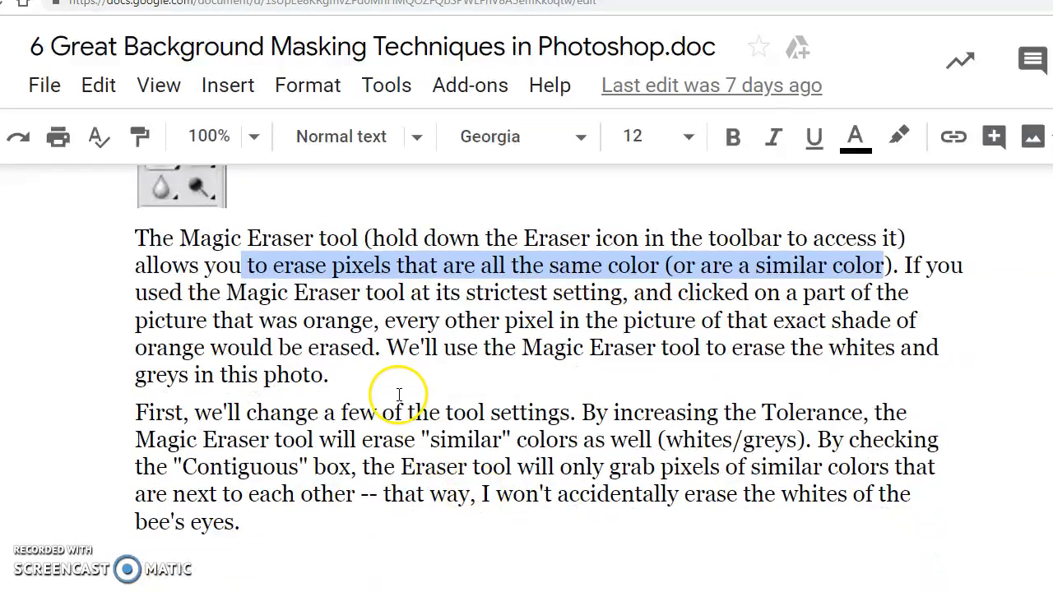
click(505, 348)
drag(786, 350, 406, 390)
Read the document's explanation of the Tolerance and Contiguous settings for the Magic Eraser tool
click(404, 412)
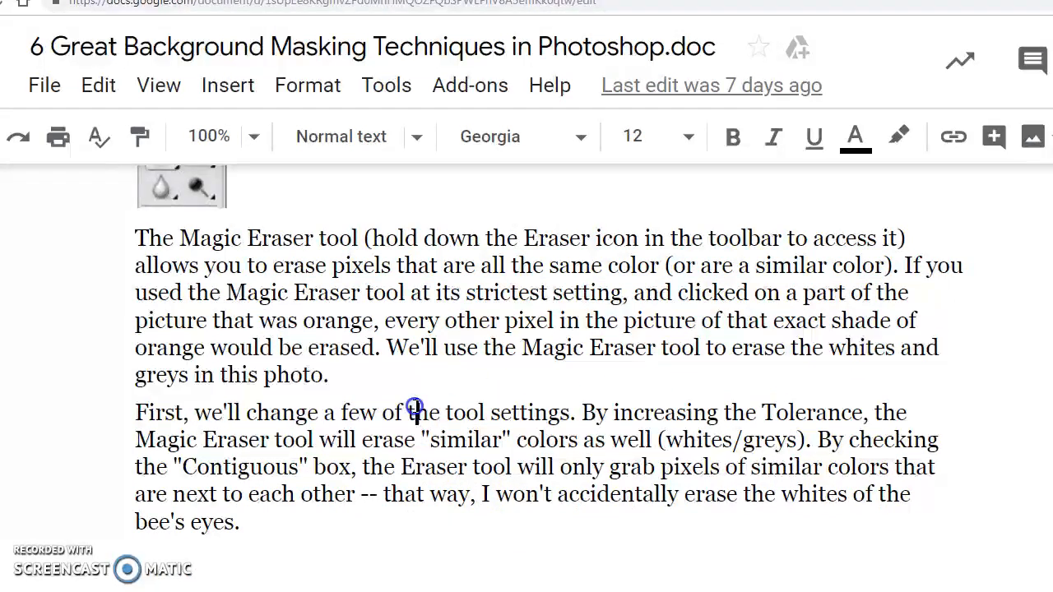
drag(500, 415, 594, 414)
click(666, 413)
drag(761, 414, 855, 416)
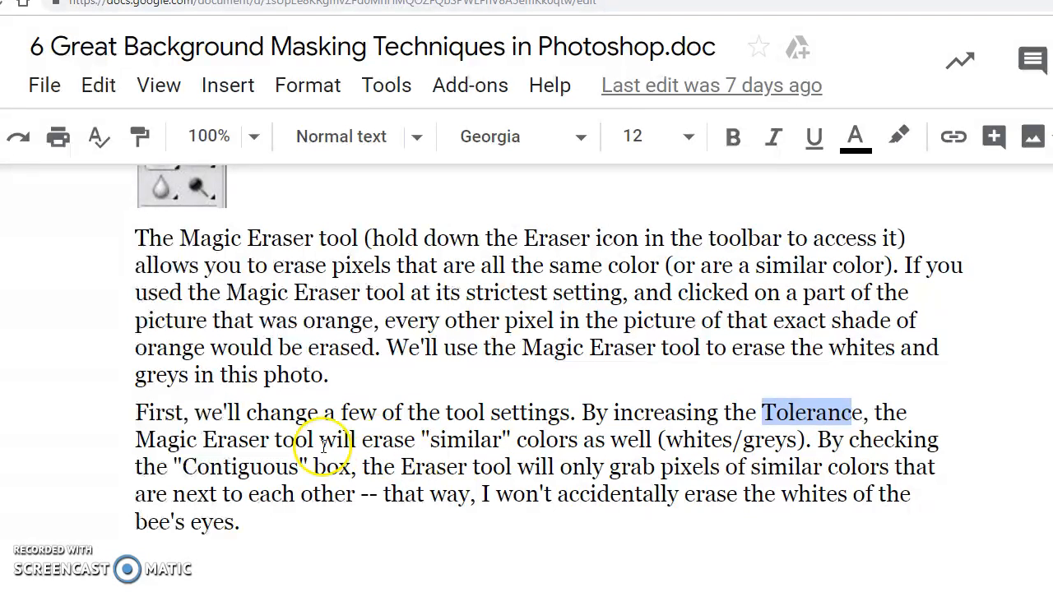
drag(204, 442, 647, 444)
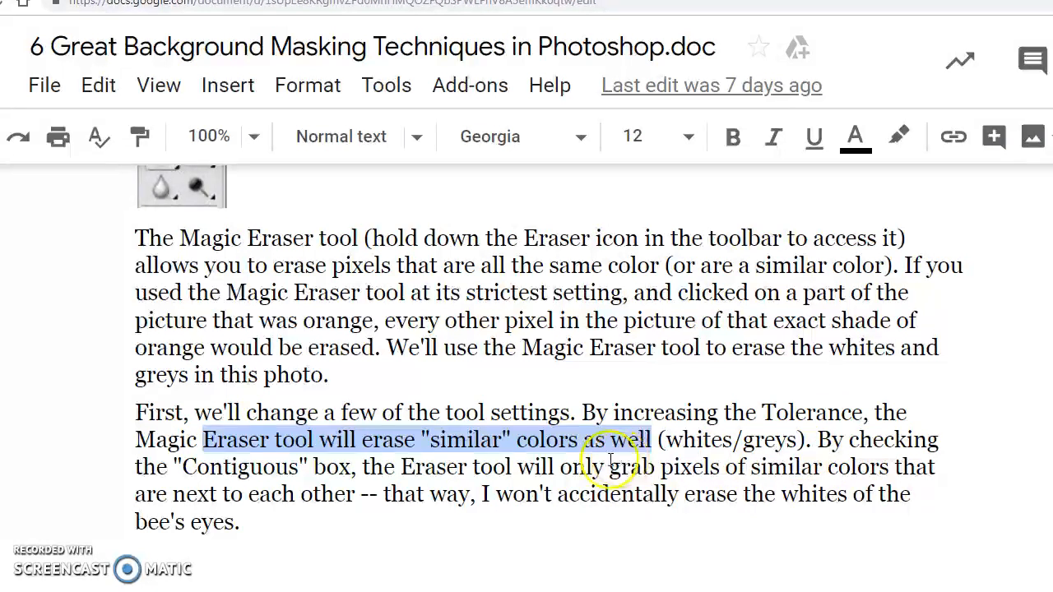
click(336, 491)
drag(183, 467, 360, 467)
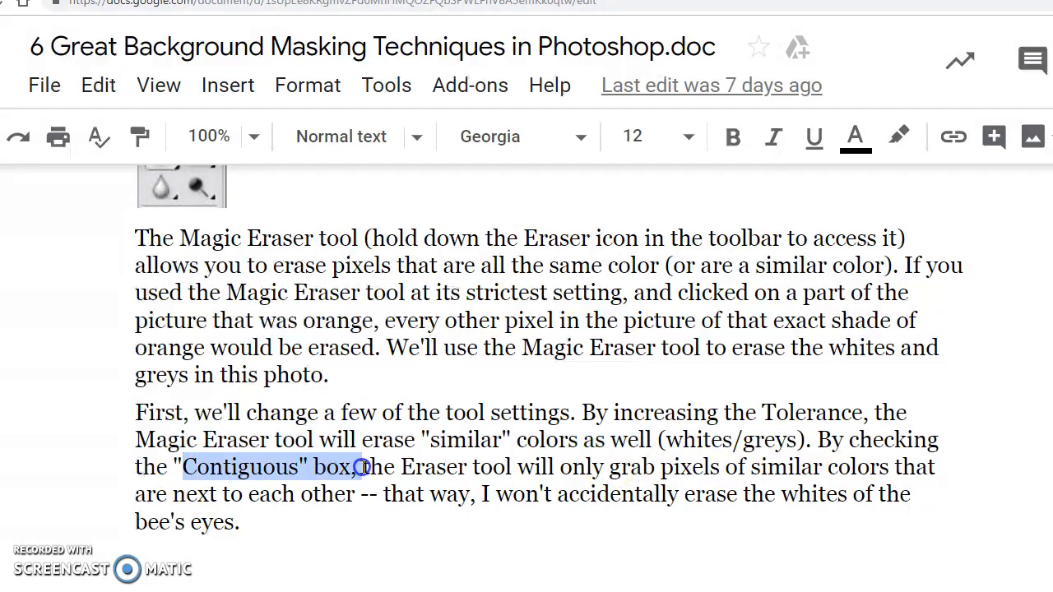
drag(610, 467, 344, 497)
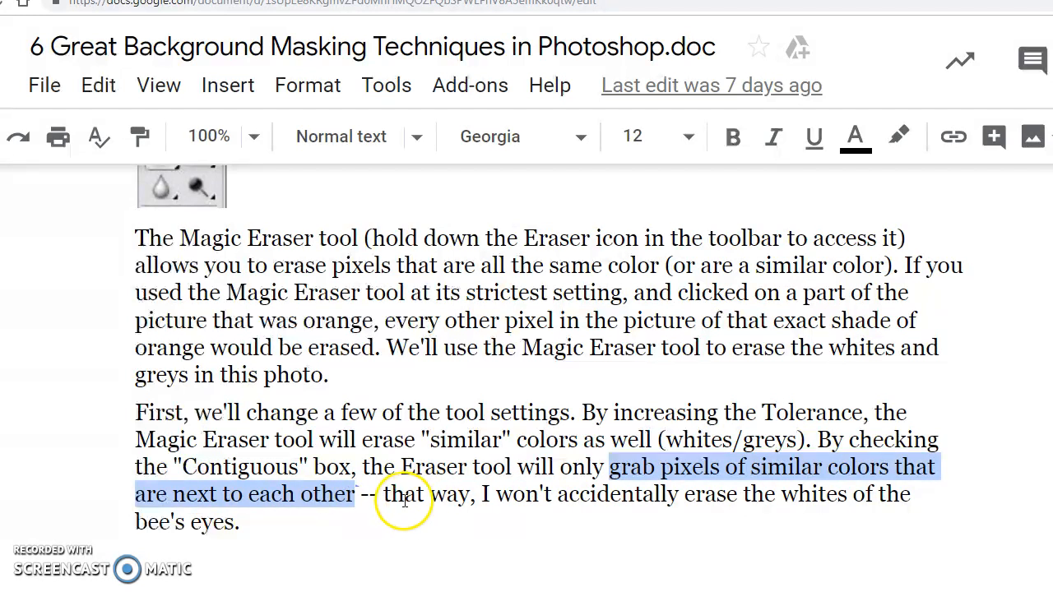
scroll(404, 501, down, 1)
scroll(404, 501, up, 3)
click(527, 452)
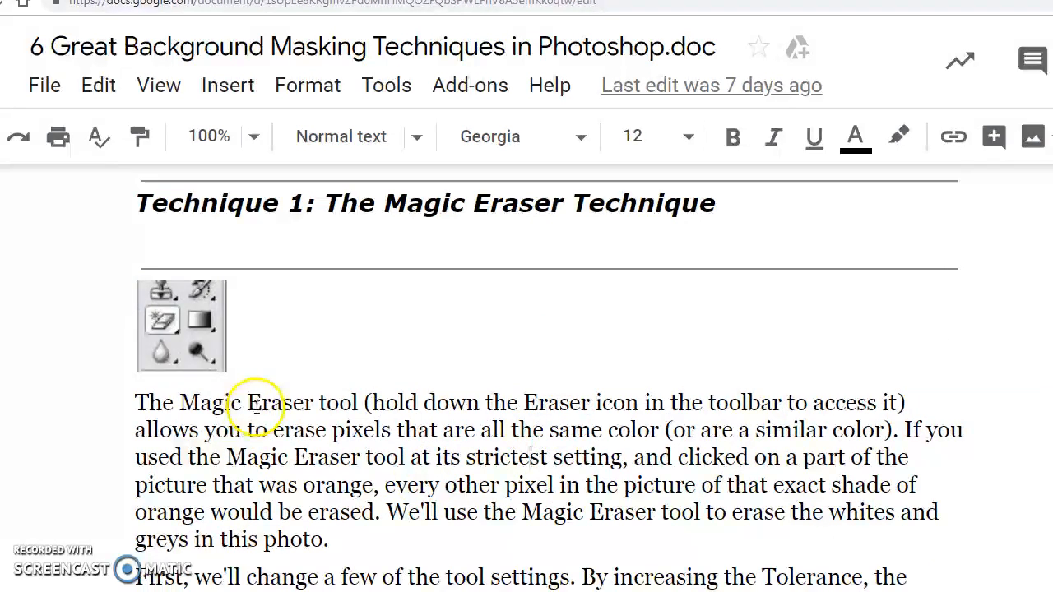
drag(180, 403, 288, 404)
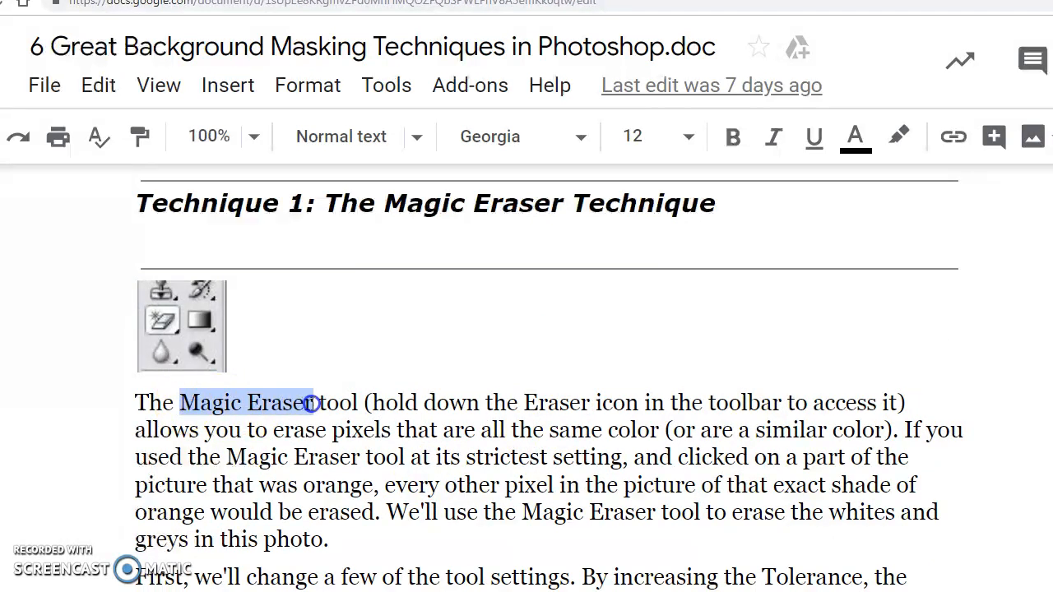
Switch to Photoshop, activate the Magic Eraser tool, and open its Tolerance value for editing
click(372, 591)
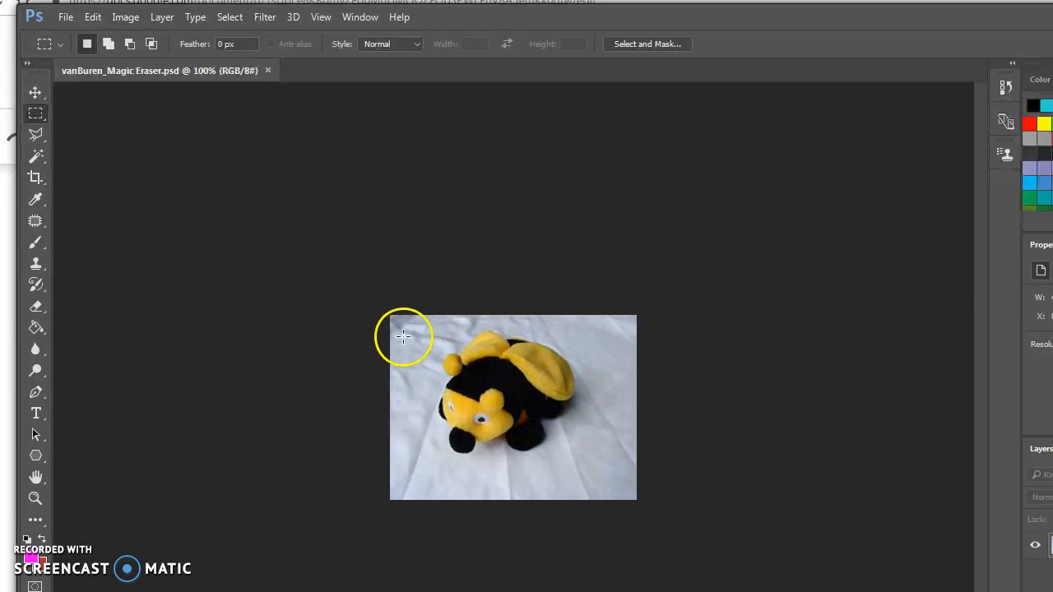
click(37, 309)
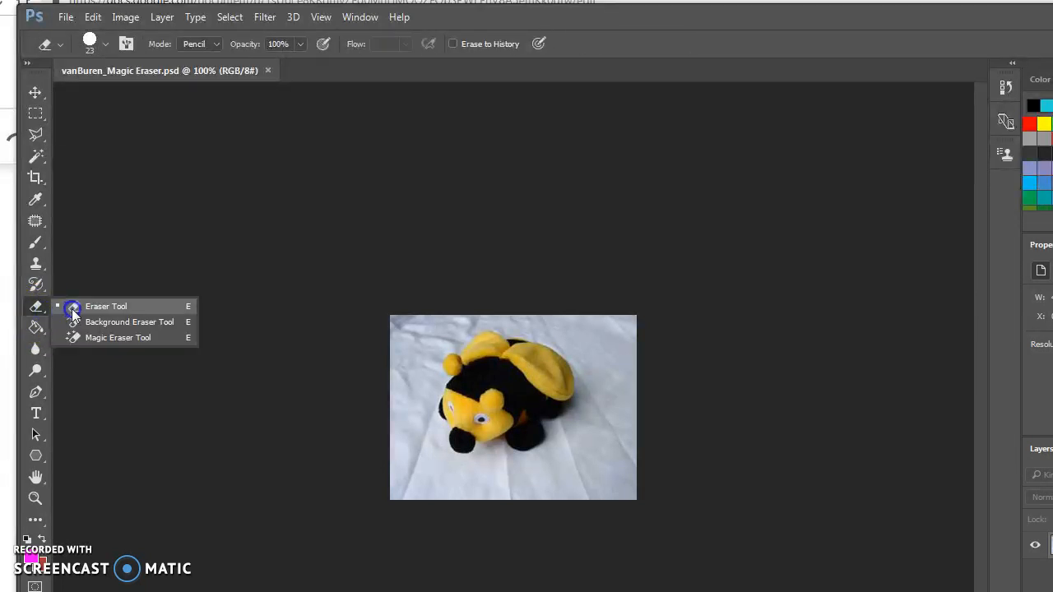
click(133, 339)
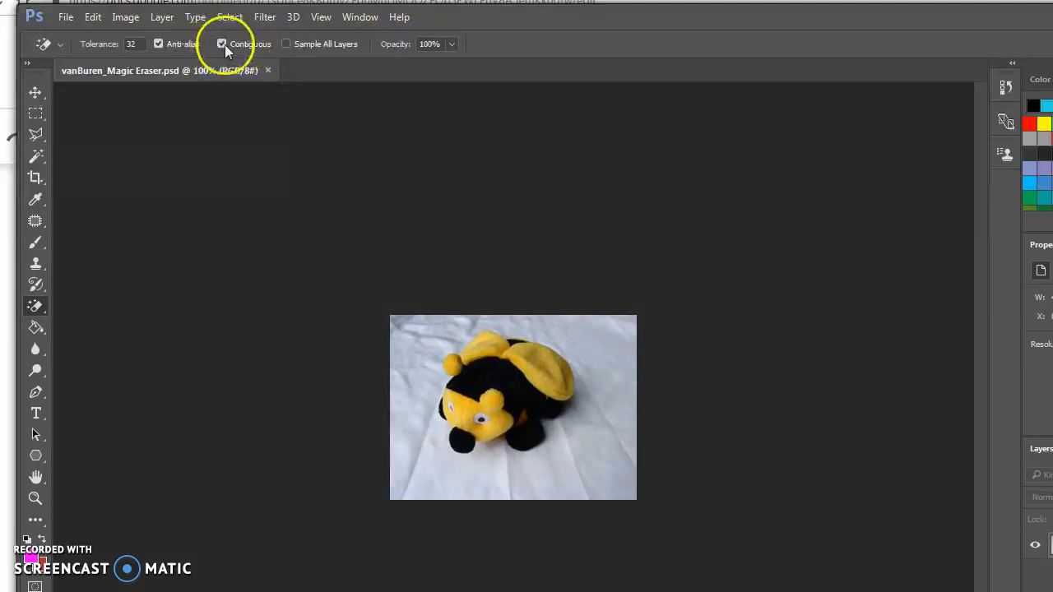
click(134, 44)
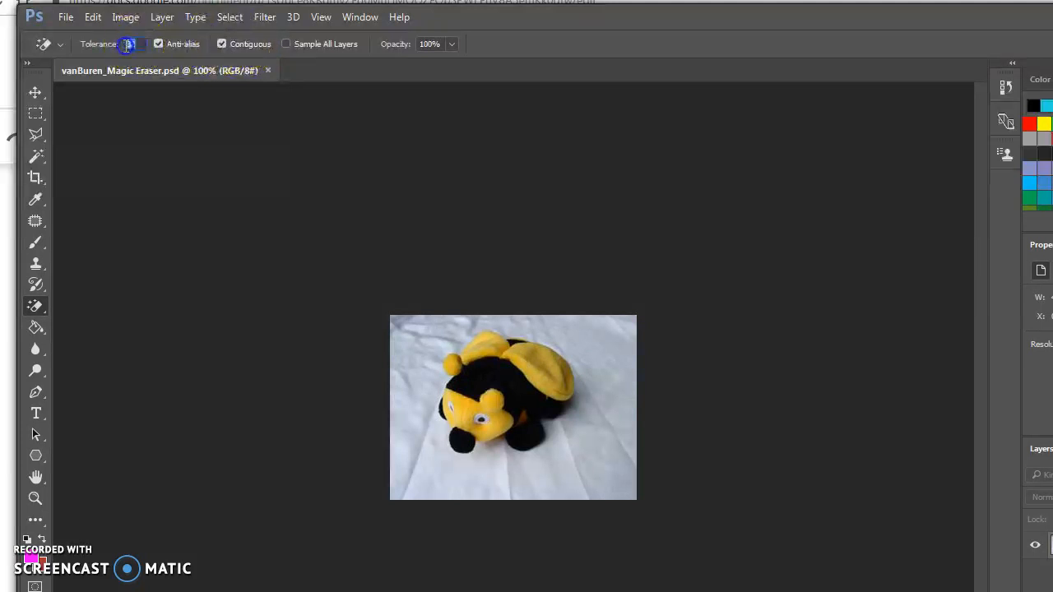
Switch to the Google Docs document and look up the Tolerance value for the first Magic Eraser pass
click(222, 2)
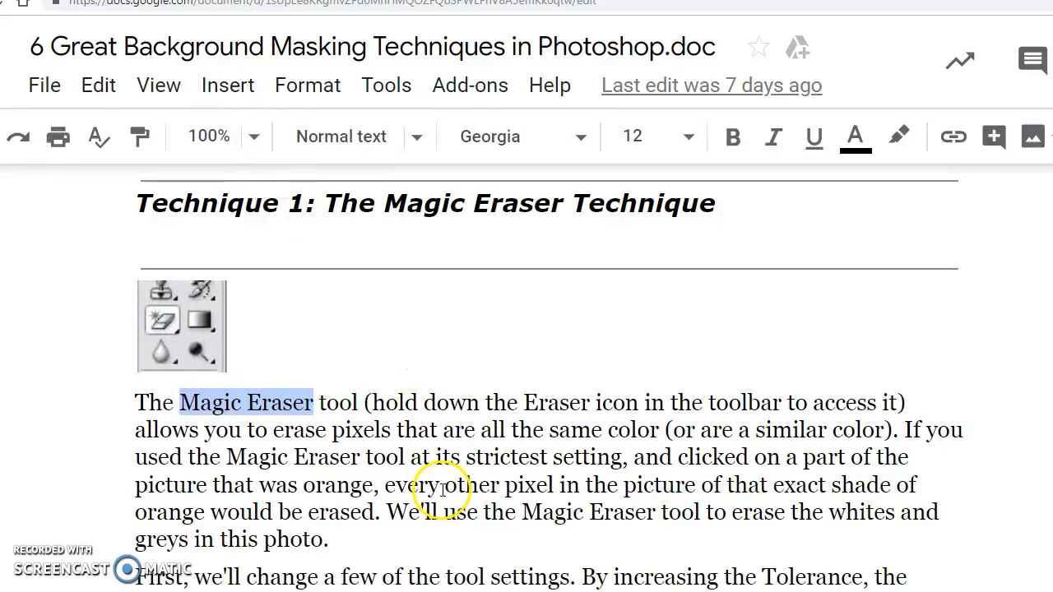
scroll(442, 488, down, 3)
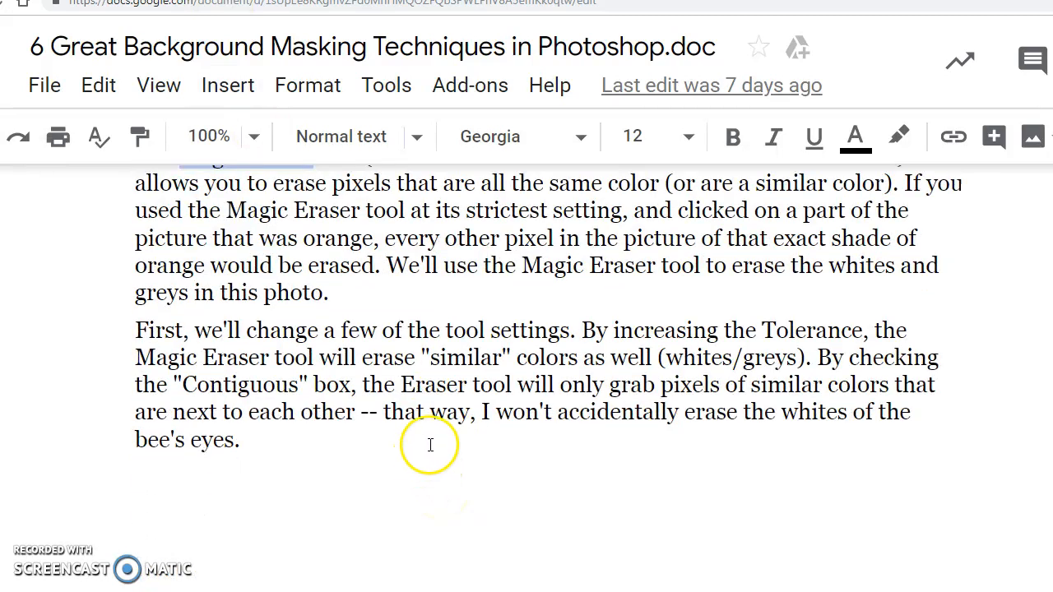
scroll(473, 362, up, 3)
scroll(469, 372, up, 3)
scroll(469, 374, down, 9)
scroll(465, 388, down, 1)
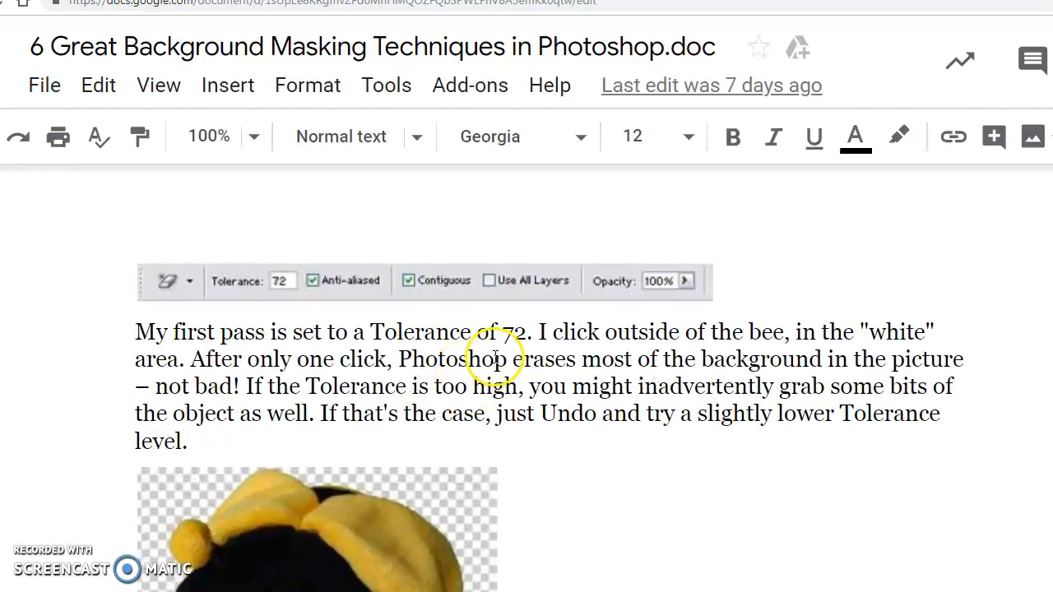
drag(527, 333, 375, 338)
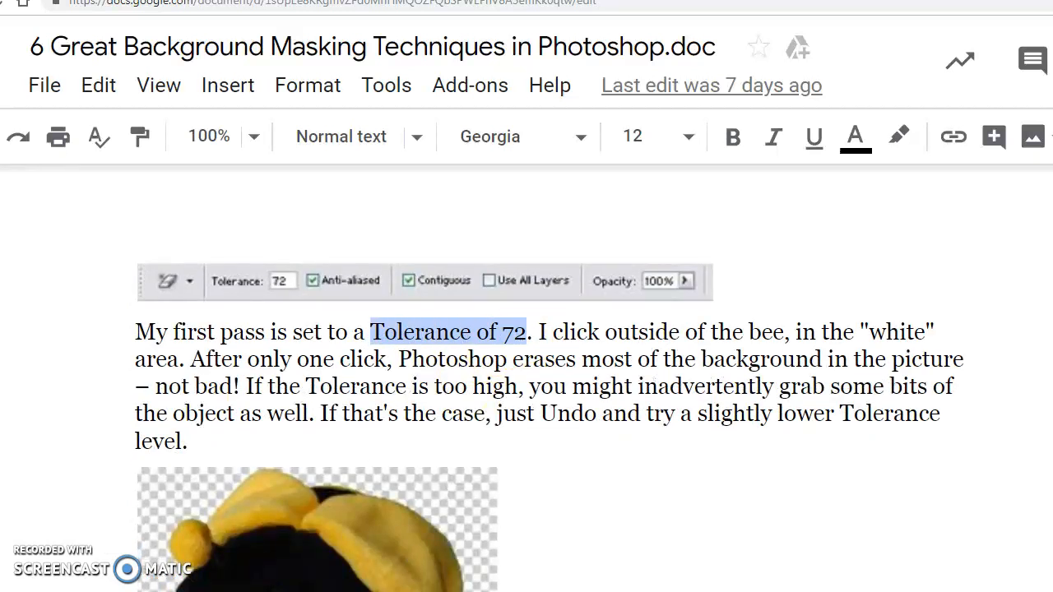
Switch to Photoshop, set the Magic Eraser Tolerance to 72 with Contiguous enabled, and erase the white background around the bee
key(alt+Tab)
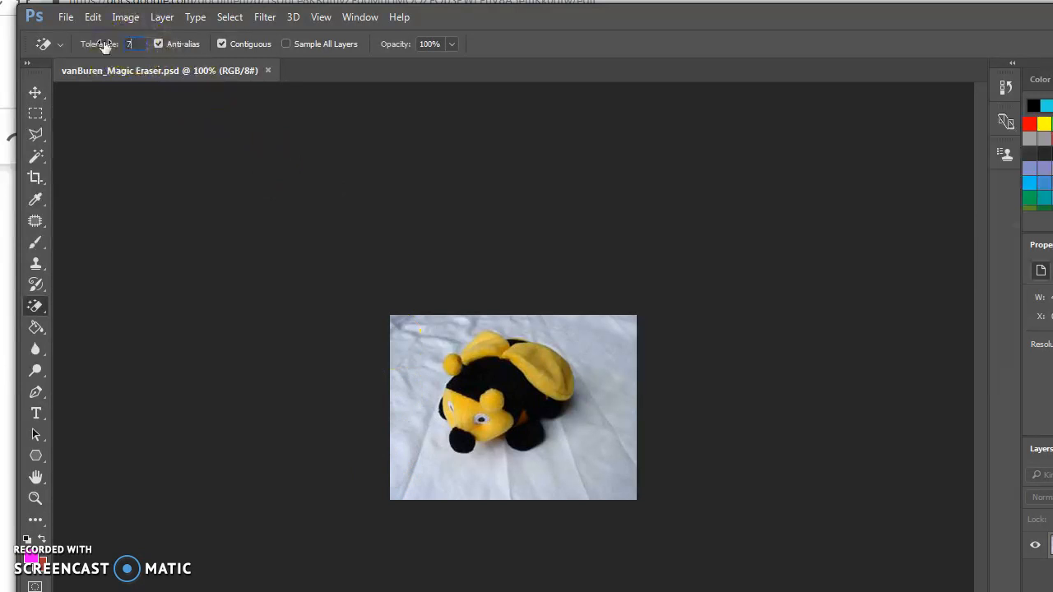
click(222, 43)
right_click(36, 307)
click(90, 339)
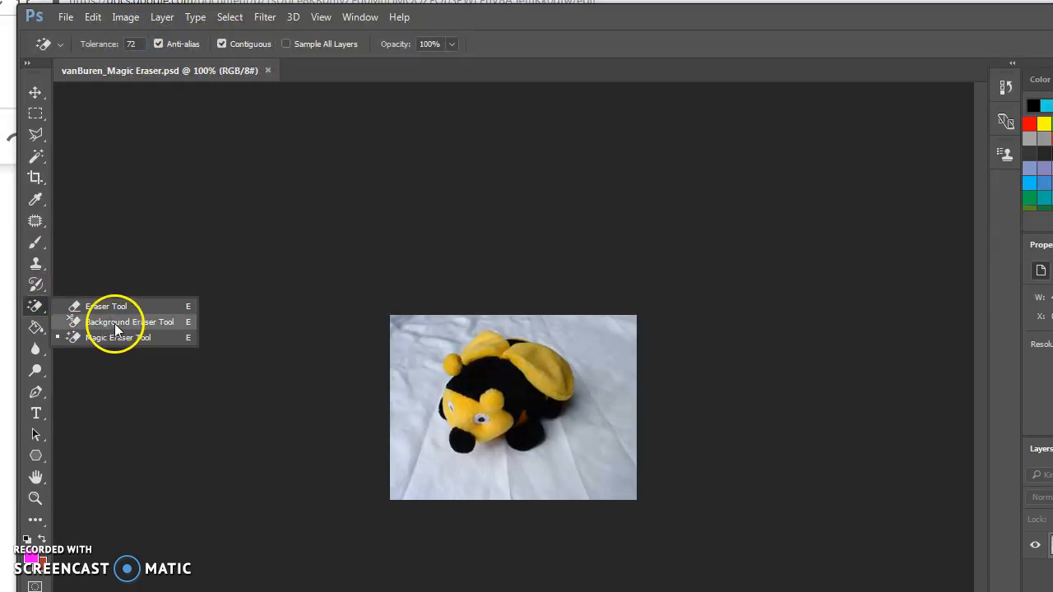
click(420, 352)
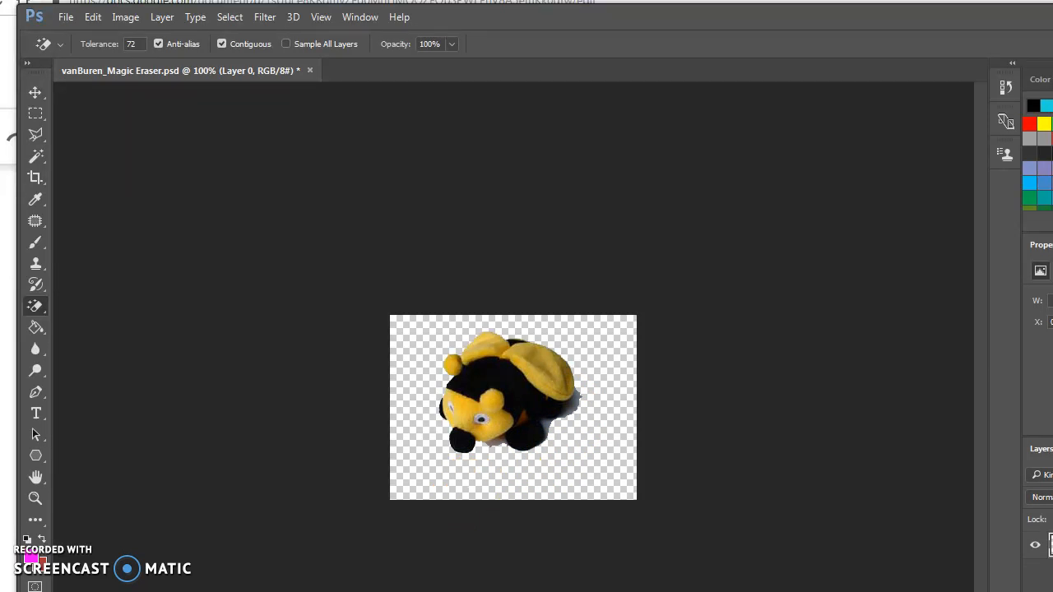
Switch to the Google Docs document and read about too high a Tolerance and the next Magic Eraser passes on the shadows
key(alt+Tab)
scroll(527, 422, down, 1)
click(557, 304)
click(268, 306)
drag(268, 306, 327, 337)
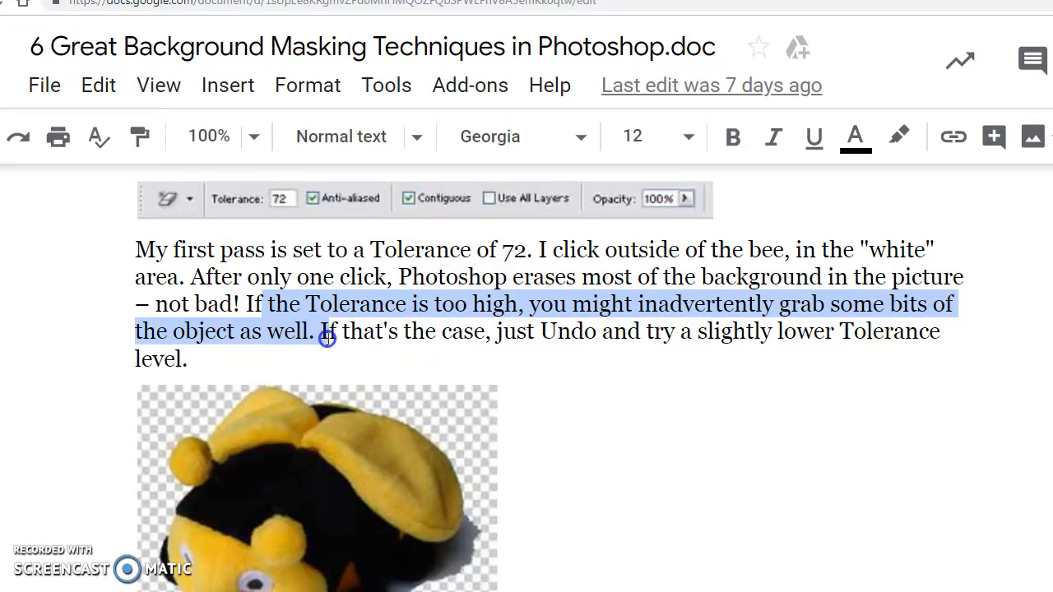
scroll(514, 321, down, 2)
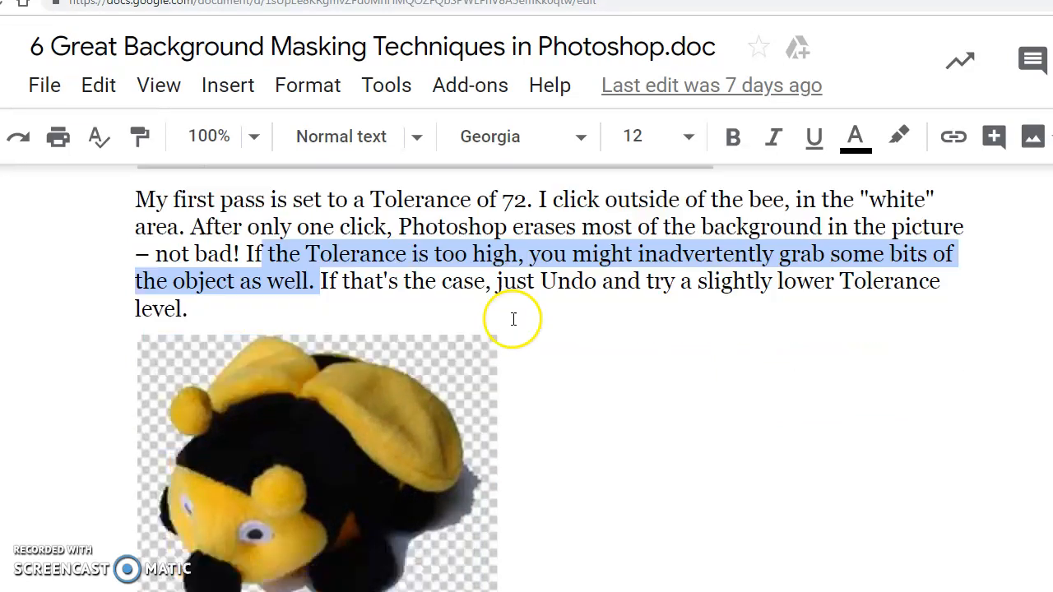
scroll(366, 426, down, 2)
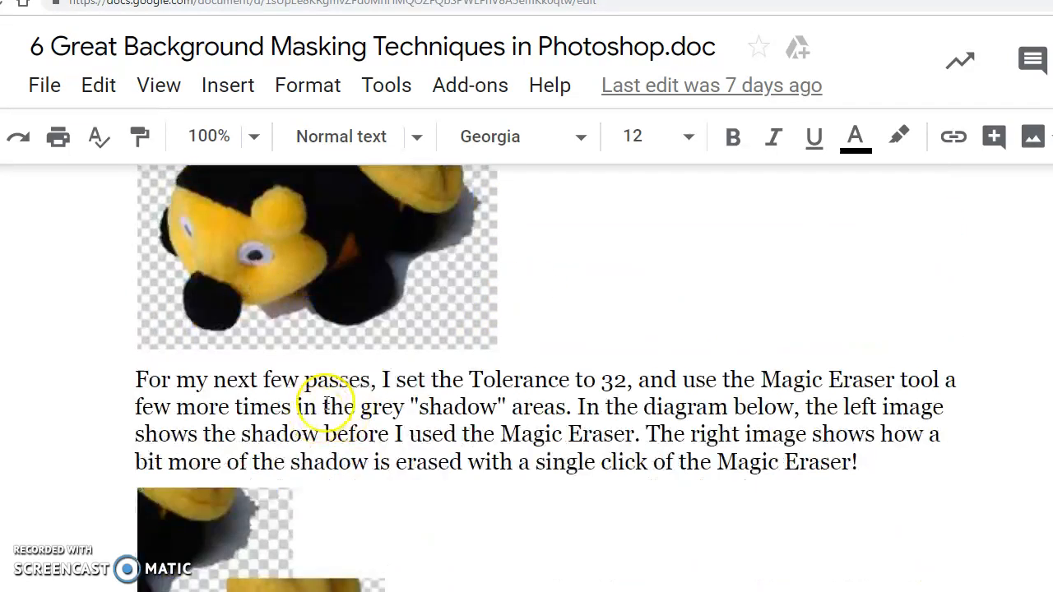
click(494, 379)
drag(381, 379, 624, 385)
drag(761, 379, 894, 381)
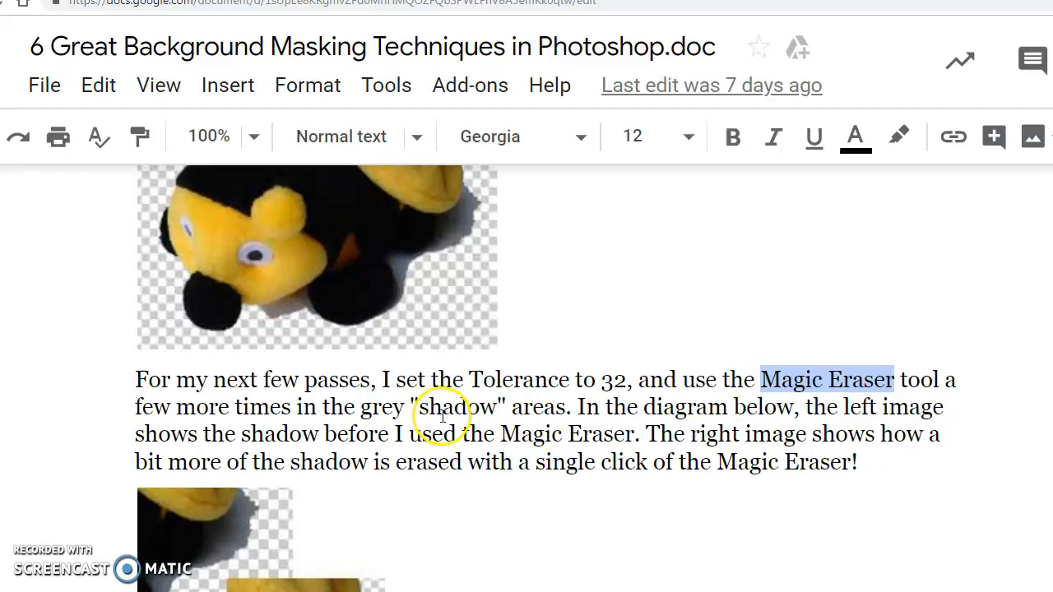
click(418, 406)
Read when to stop using the Magic Eraser and how to clean up the remaining shadows with the normal Eraser tool
scroll(398, 339, down, 1)
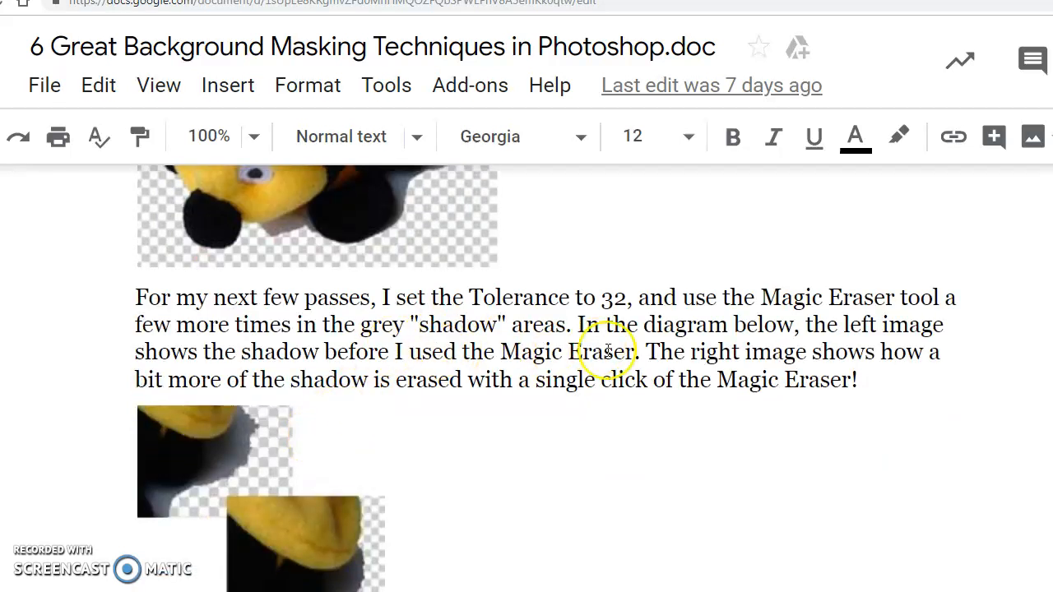
scroll(611, 371, down, 1)
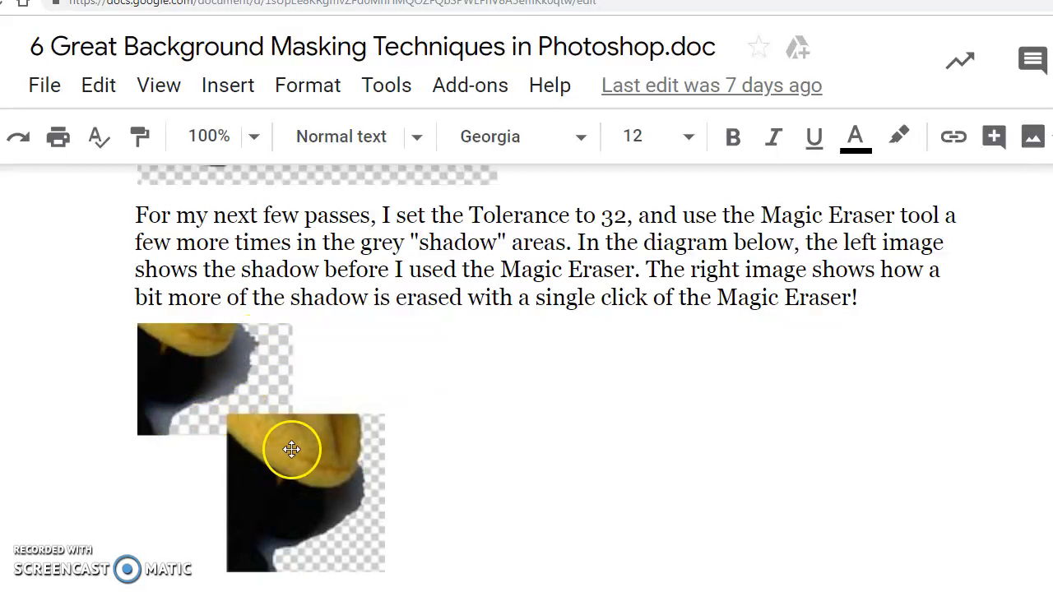
scroll(427, 446, down, 1)
scroll(428, 445, down, 1)
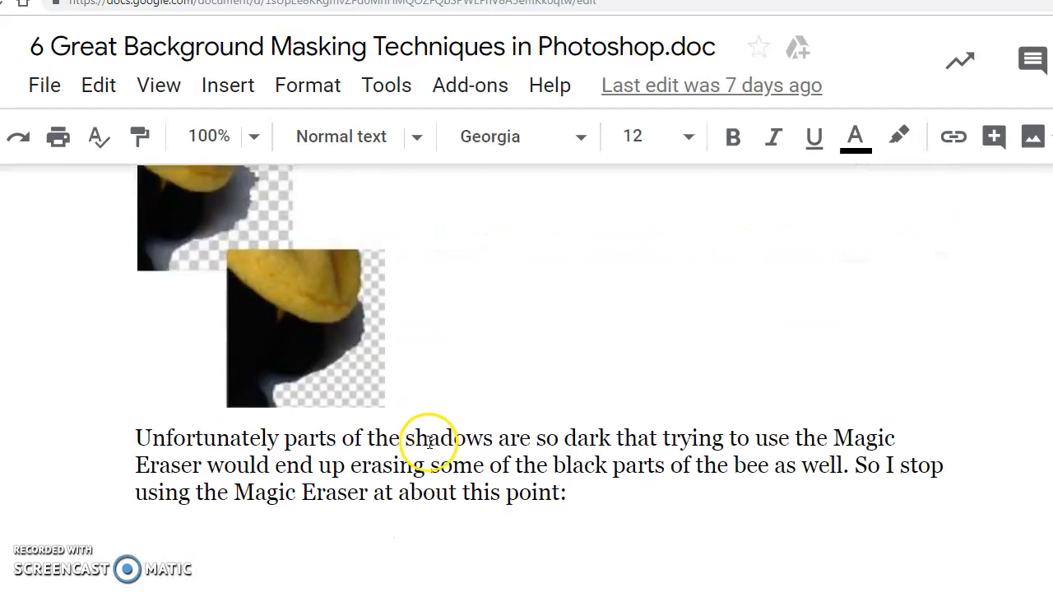
mouse_move(510, 437)
mouse_down()
mouse_move(864, 440)
mouse_move(437, 475)
mouse_move(655, 477)
mouse_move(643, 485)
mouse_up()
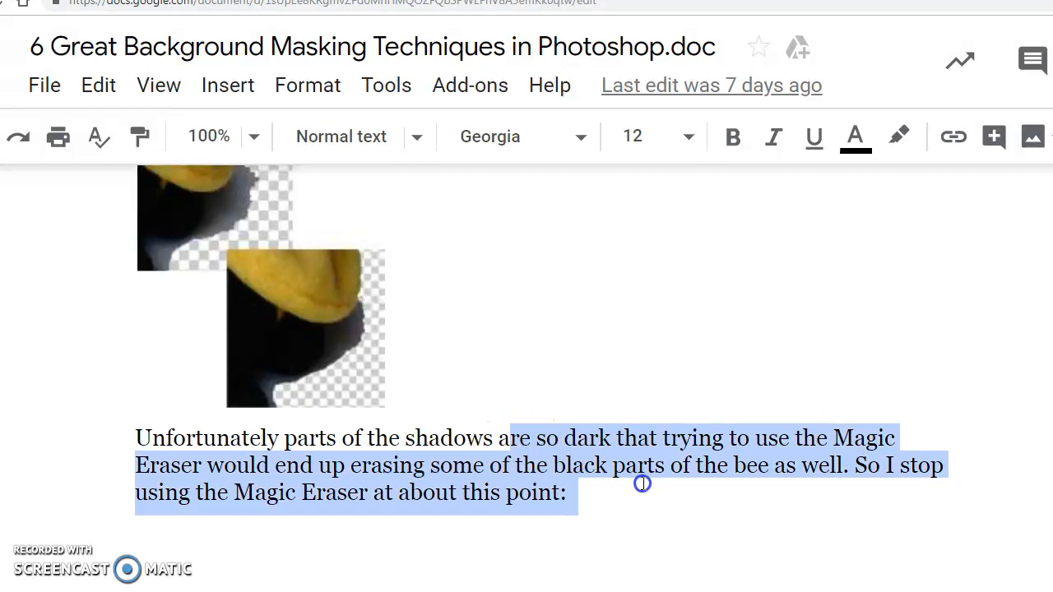
scroll(602, 489, down, 12)
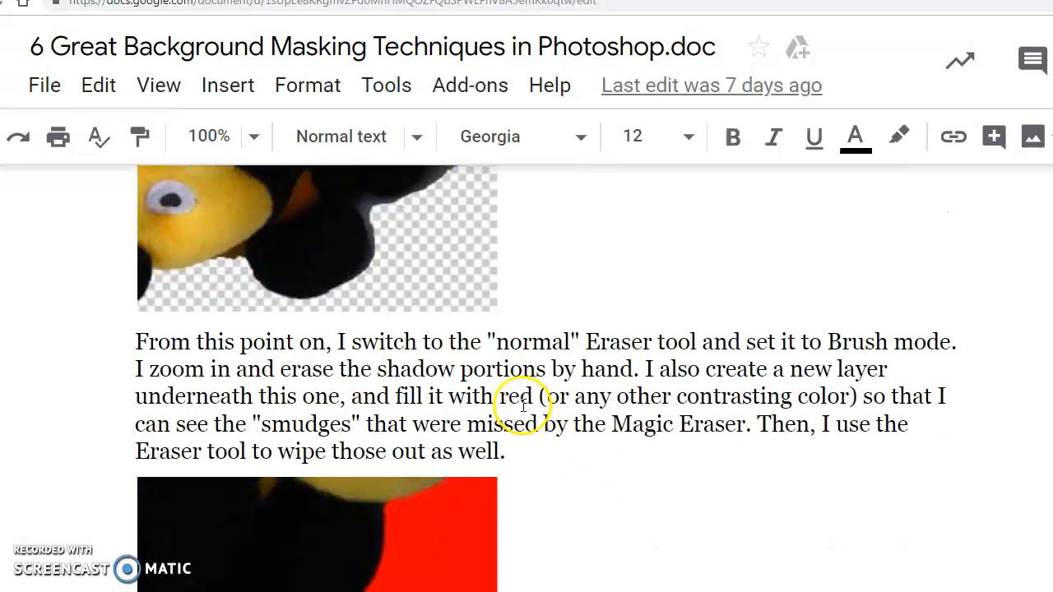
drag(486, 342, 942, 342)
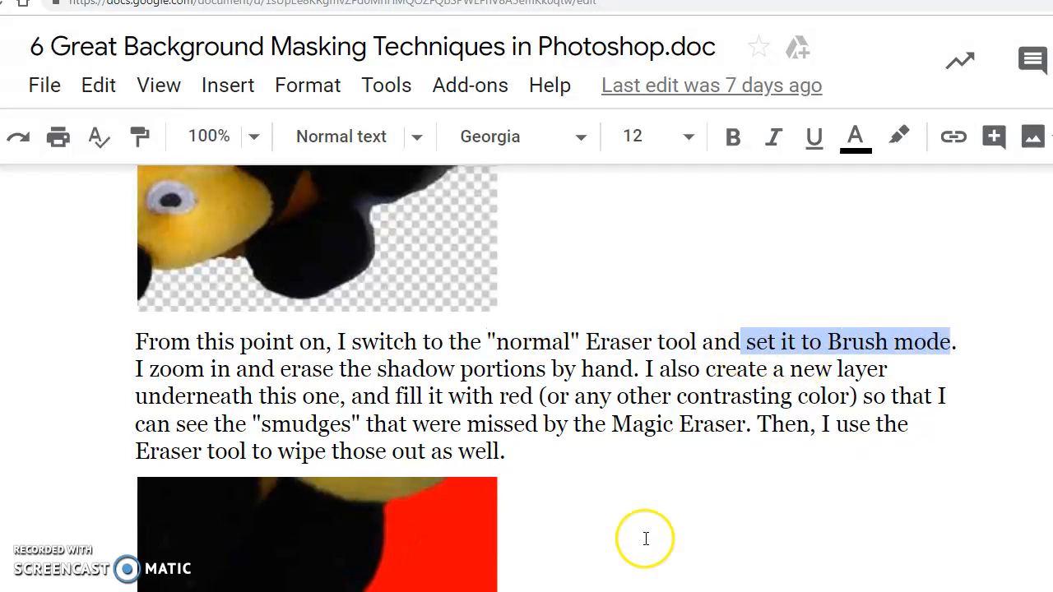
Switch to Photoshop, change from the Magic Eraser to the regular Eraser tool, and set its brush size to 7 px
key(alt+Tab)
click(36, 306)
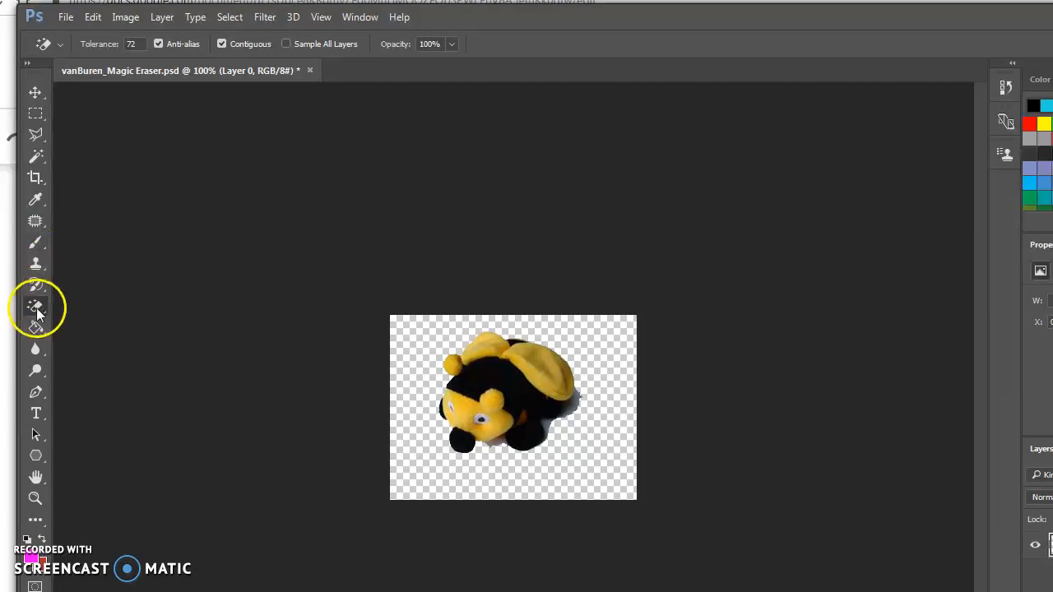
click(92, 308)
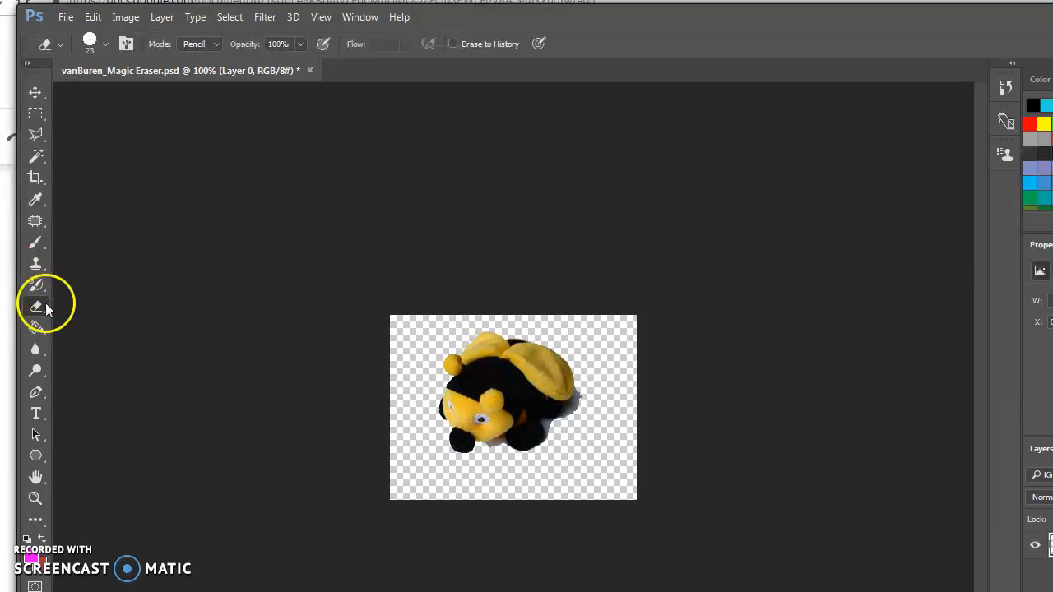
click(42, 303)
click(82, 305)
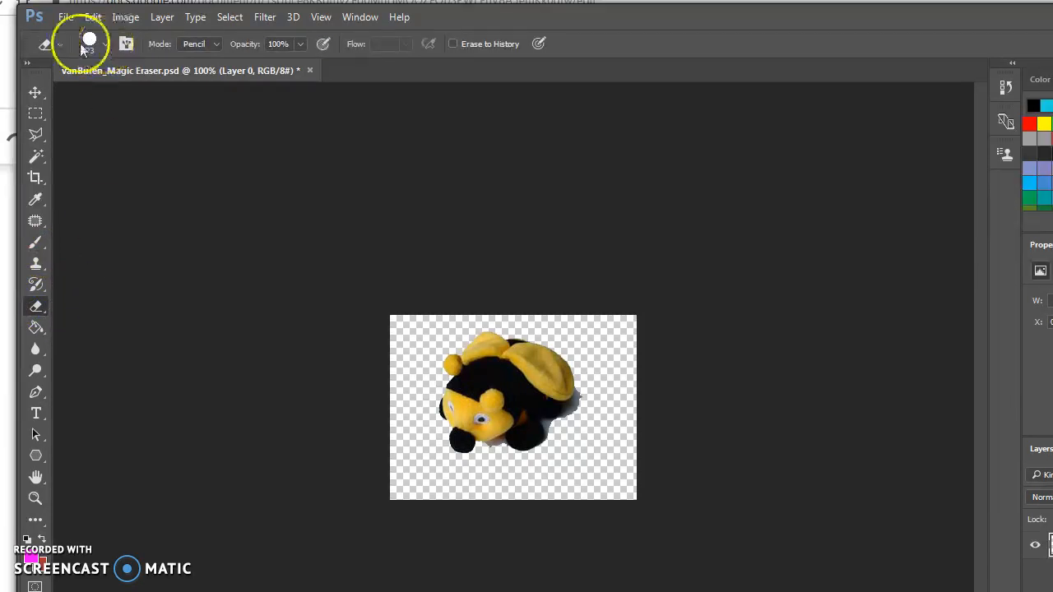
click(105, 44)
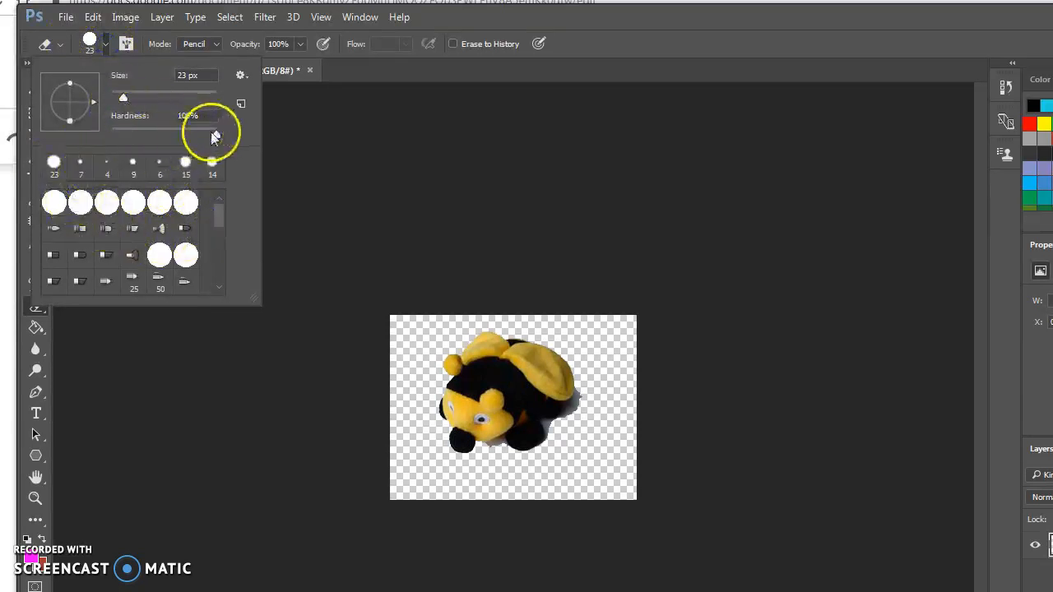
drag(124, 98, 130, 99)
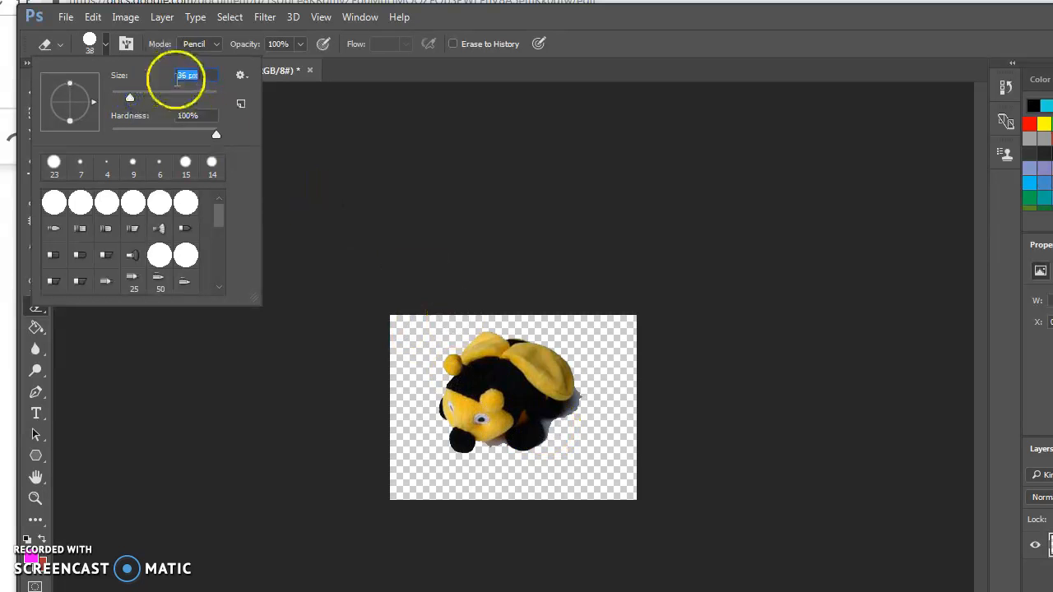
click(130, 99)
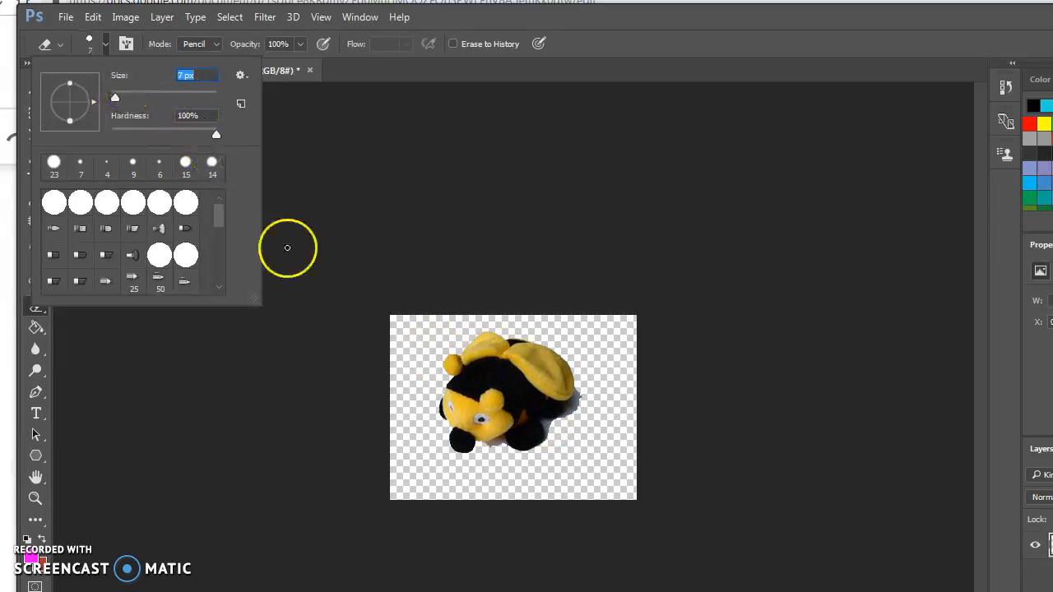
Erase the remaining grey shadows by hand along the bee's lower body, beneath its wing and under its chin
click(35, 499)
click(535, 451)
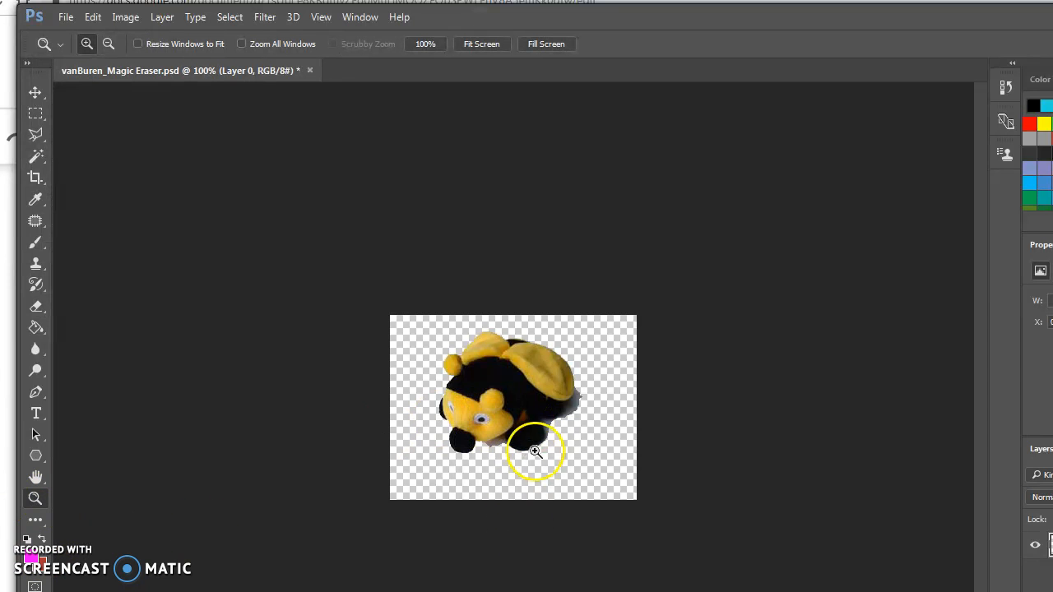
click(547, 428)
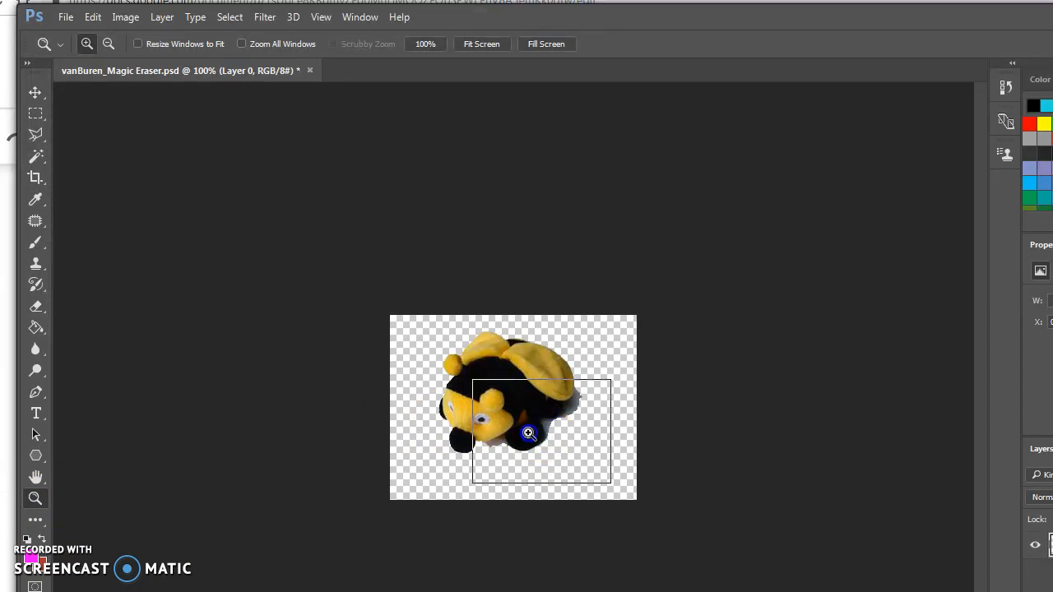
click(529, 432)
click(530, 433)
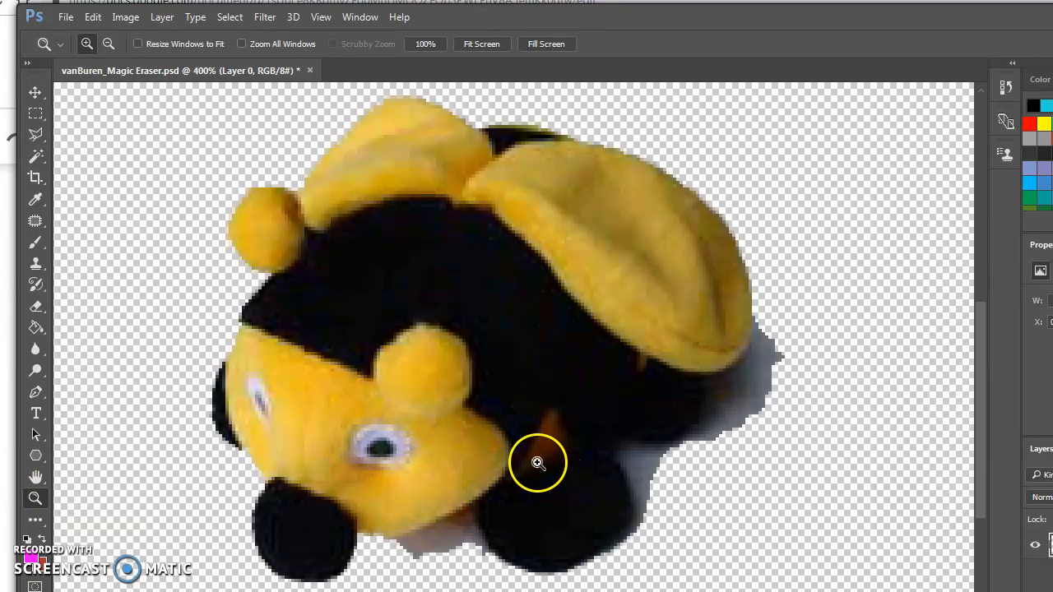
click(38, 313)
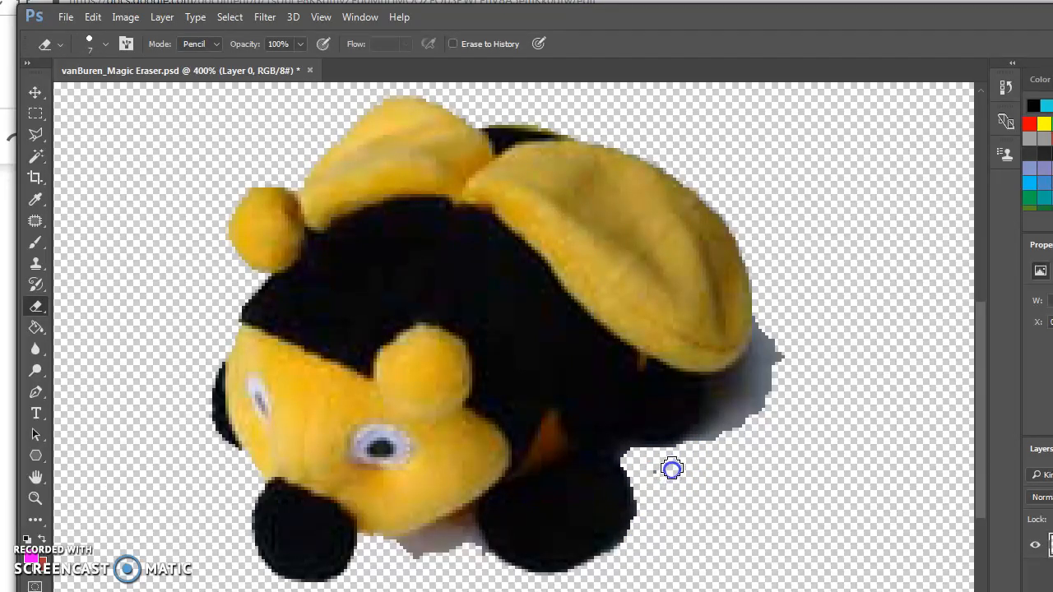
drag(713, 440, 725, 431)
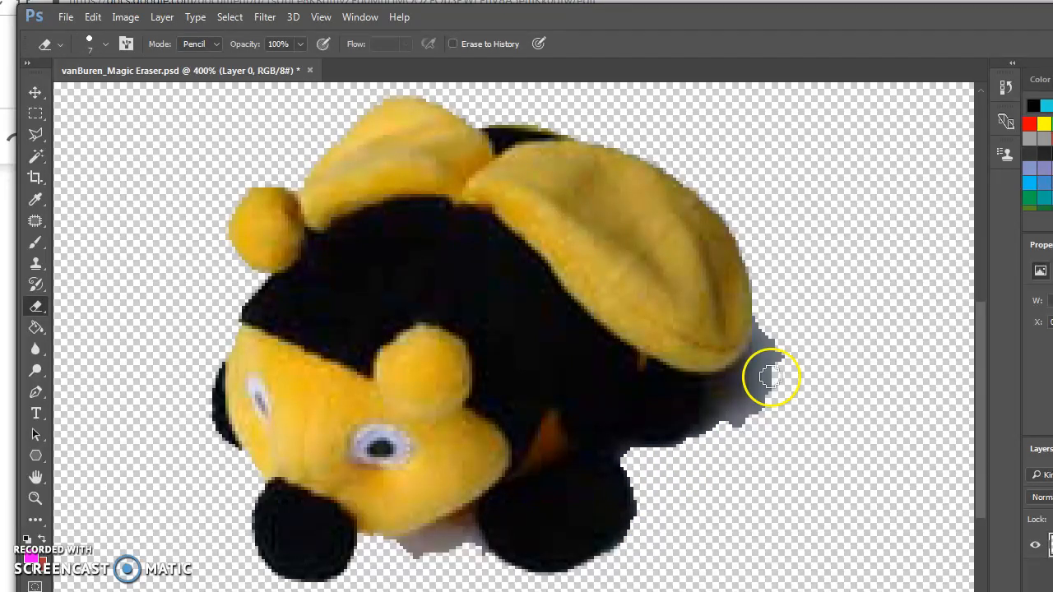
drag(765, 320, 768, 329)
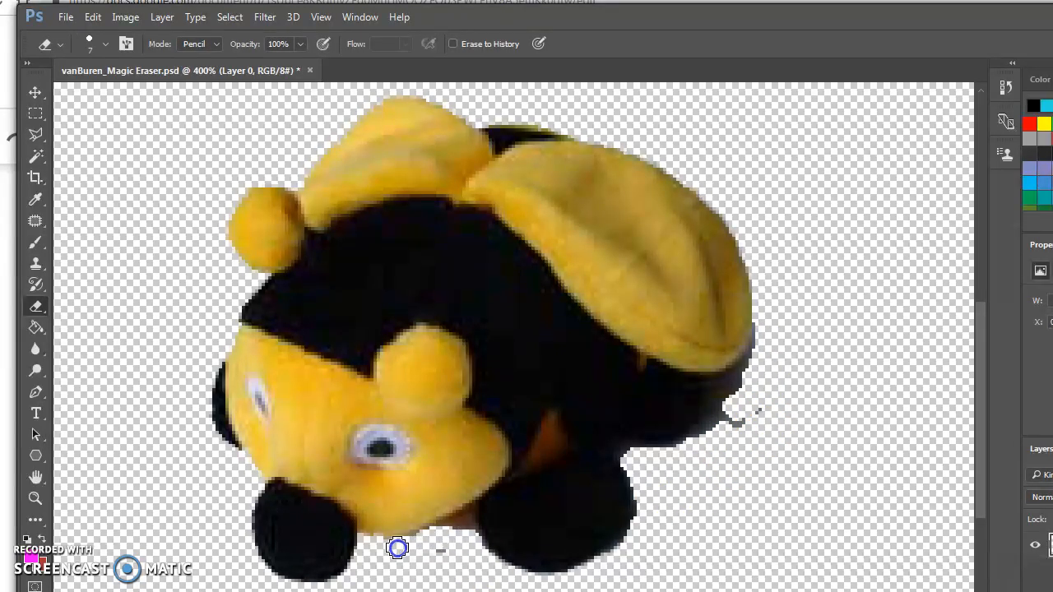
Create a new layer with the default settings and place it beneath the bee layer
click(35, 93)
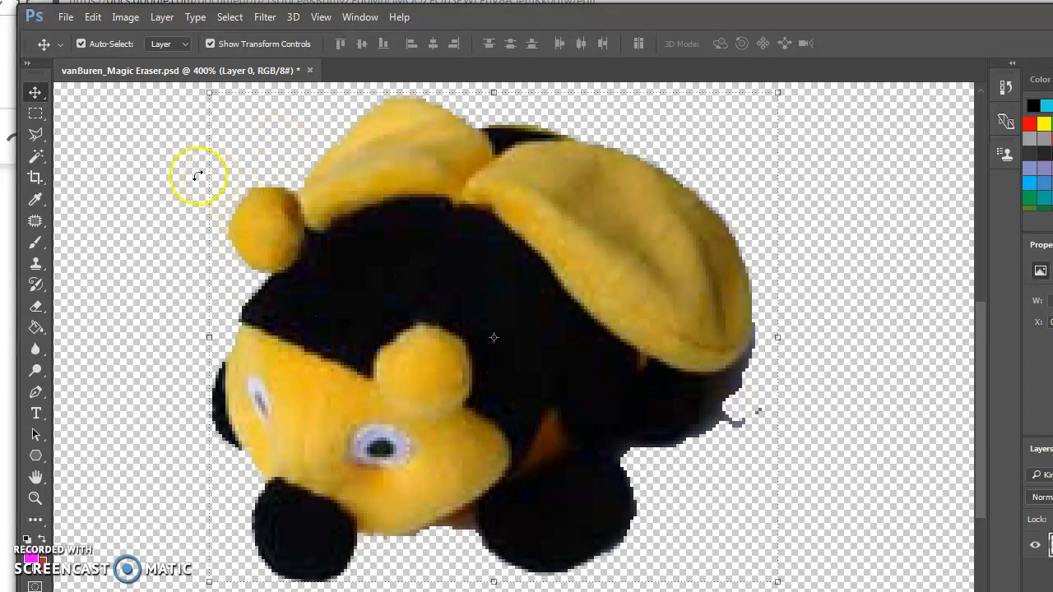
click(162, 18)
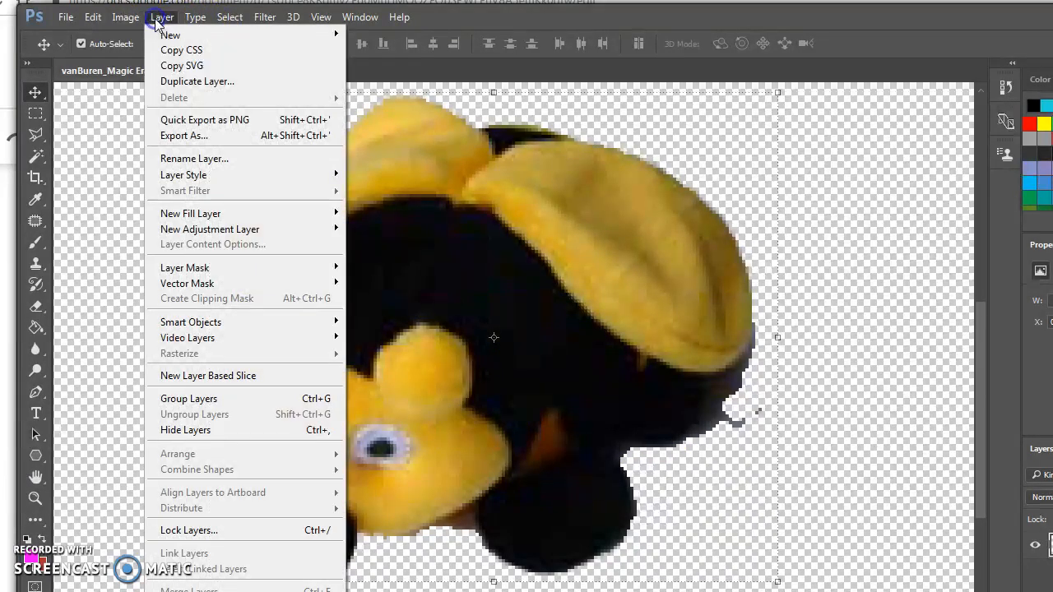
mouse_move(294, 35)
click(365, 34)
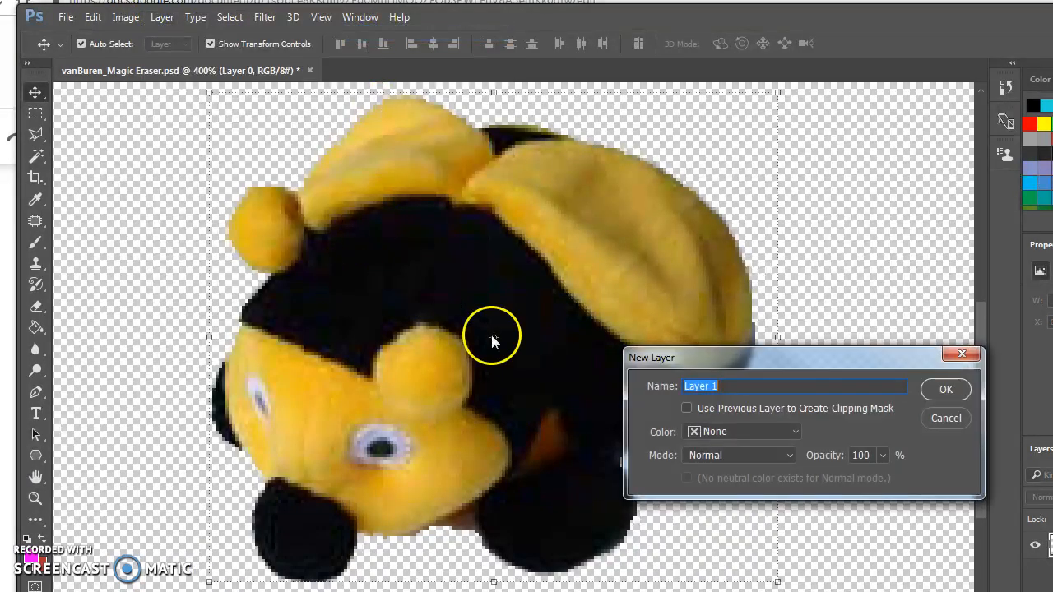
click(940, 390)
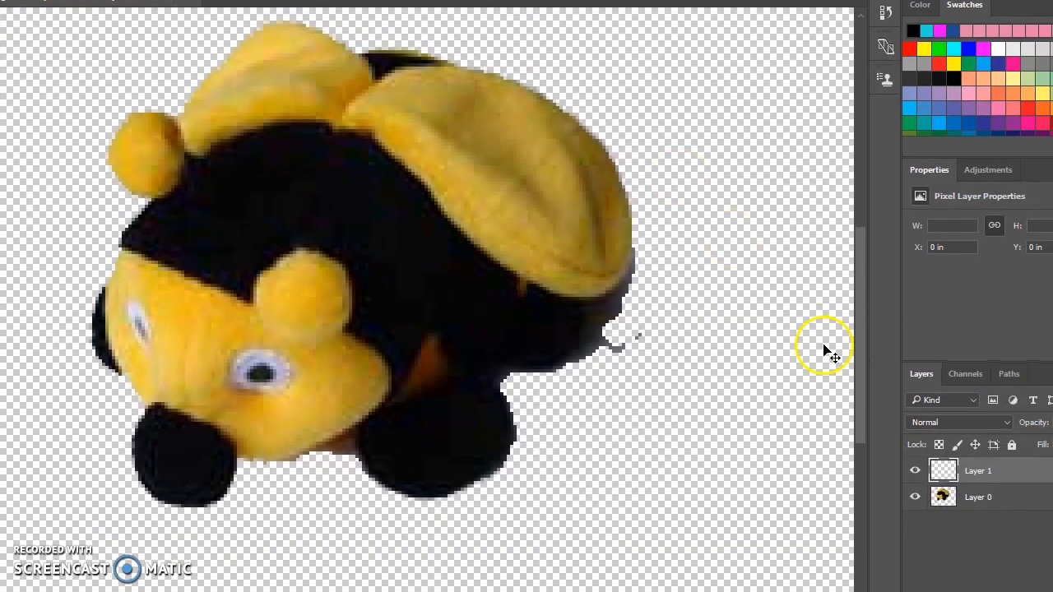
click(946, 498)
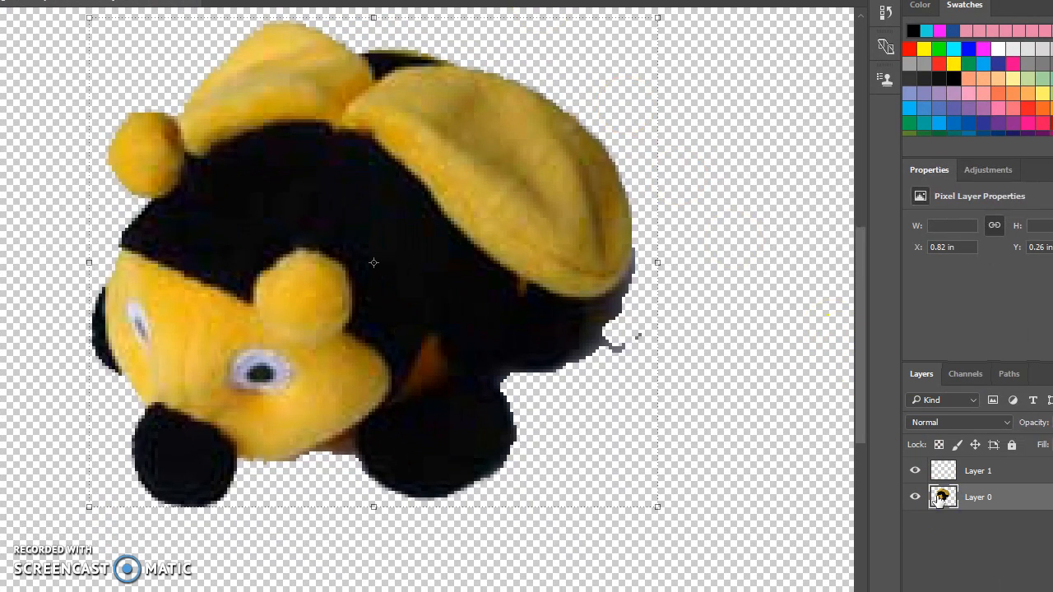
click(946, 471)
drag(943, 469, 945, 512)
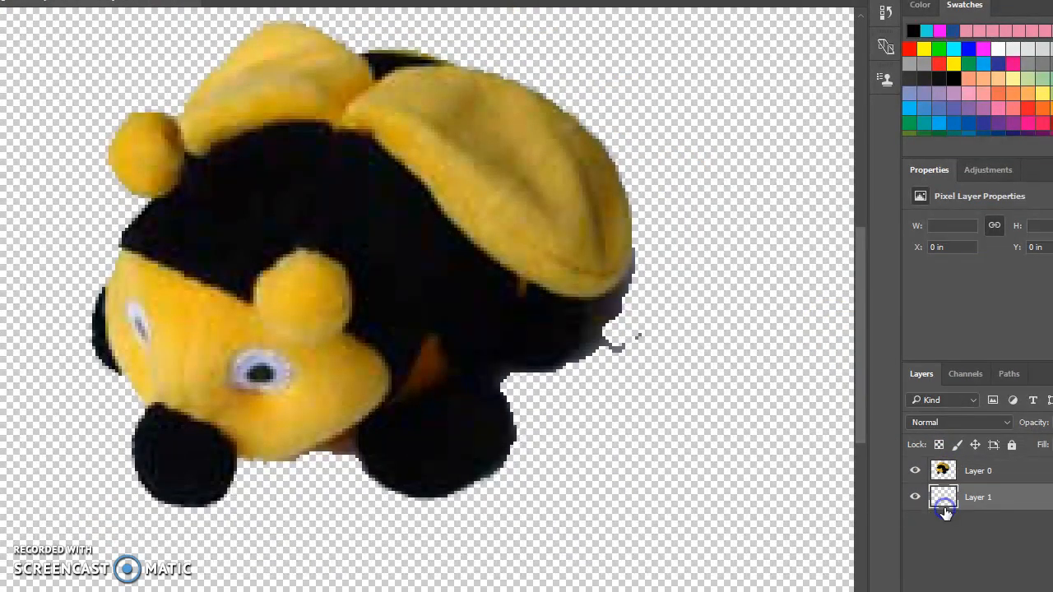
Add a Drop Shadow effect to the bee layer with its Distance set to 14 px
click(942, 469)
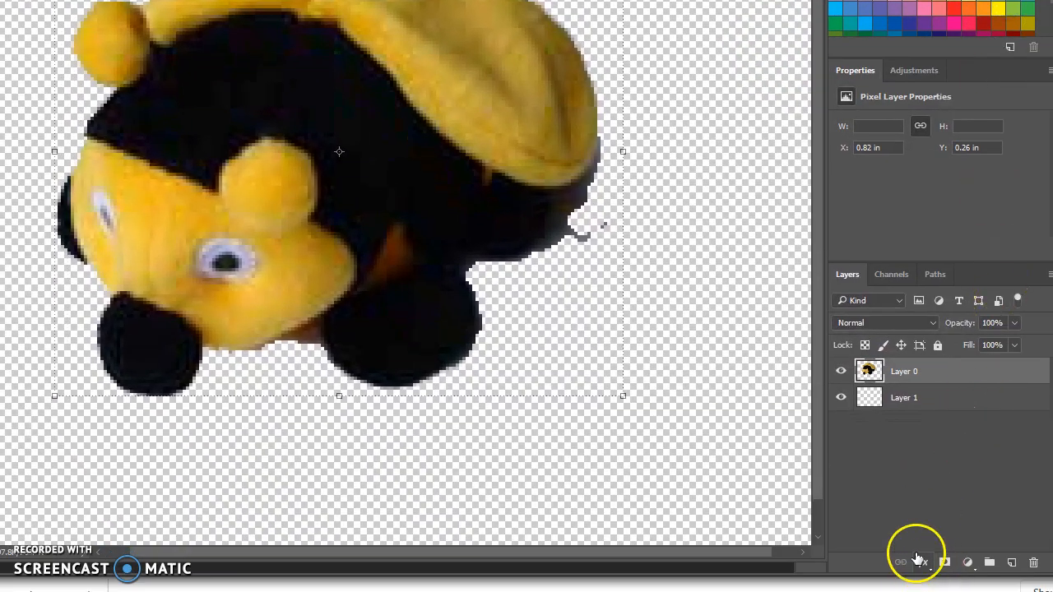
click(926, 564)
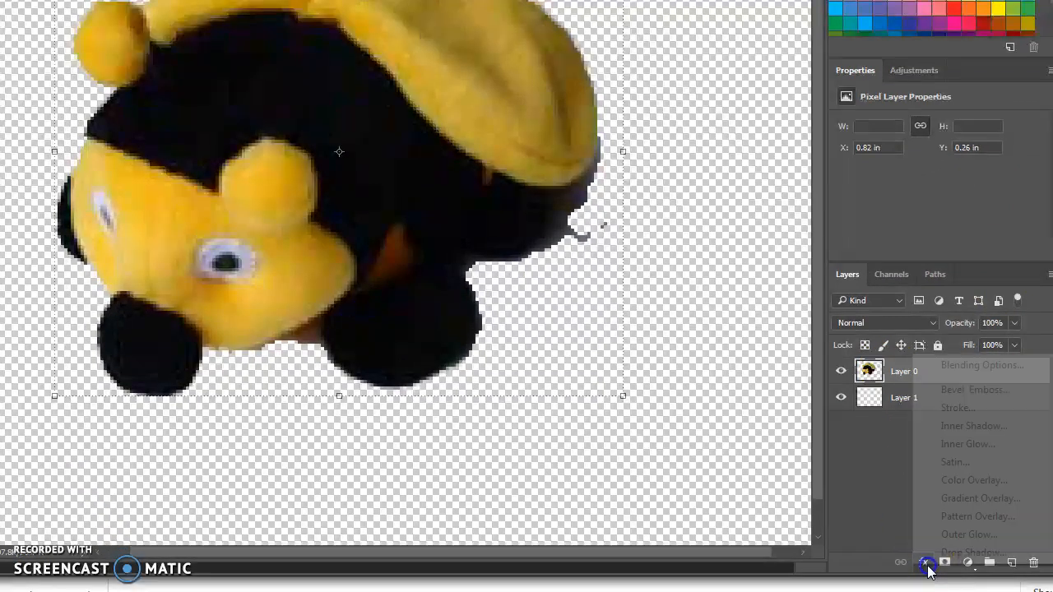
click(937, 552)
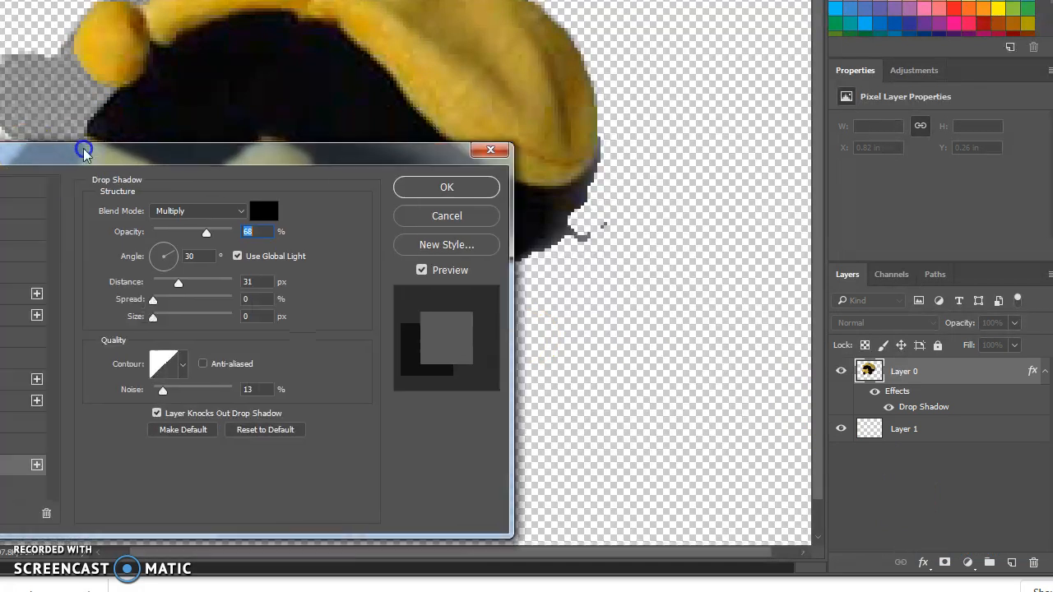
drag(87, 150, 710, 167)
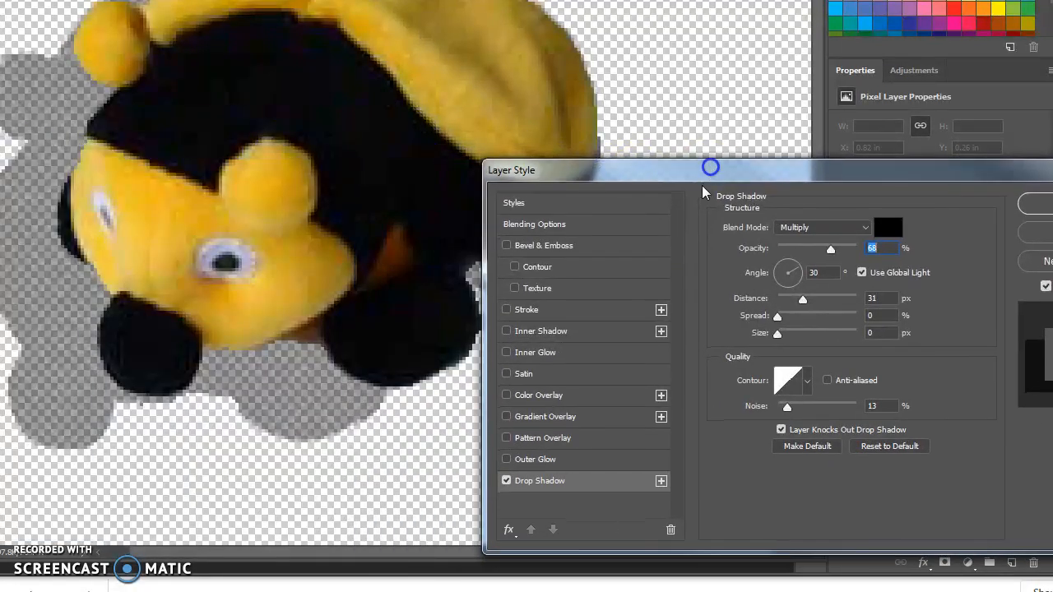
mouse_move(803, 298)
mouse_down()
mouse_move(778, 303)
mouse_move(790, 303)
mouse_up()
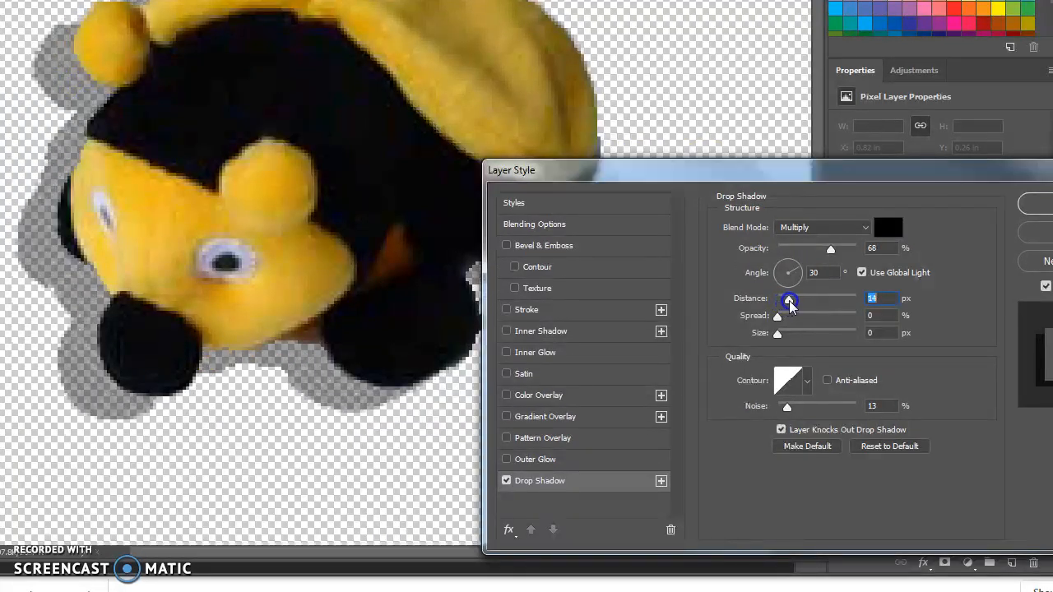
click(1032, 207)
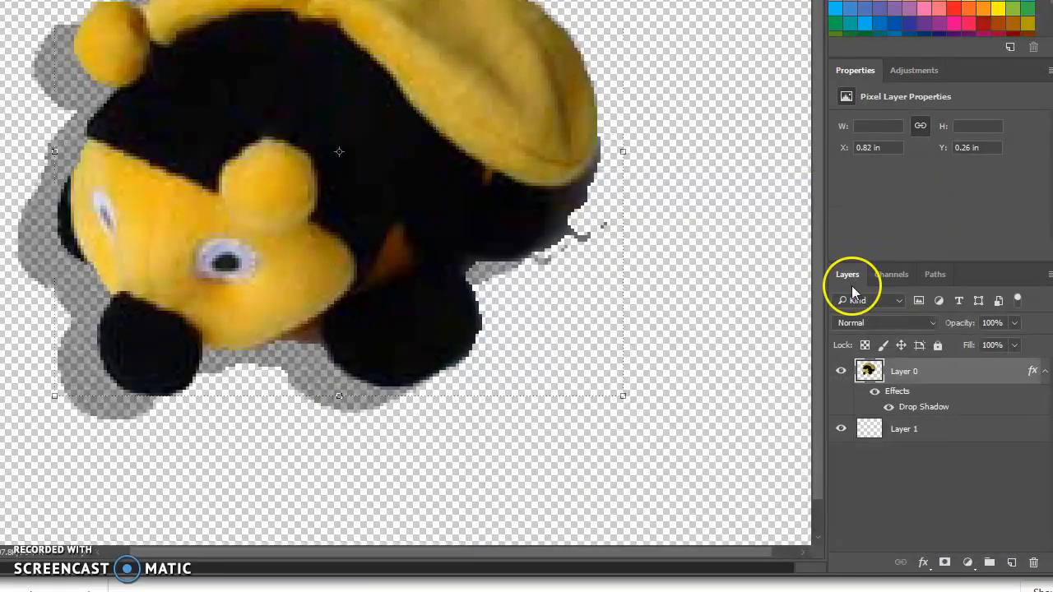
Fill the empty layer beneath the bee with a contrasting periwinkle blue using the Paint Bucket tool
click(872, 429)
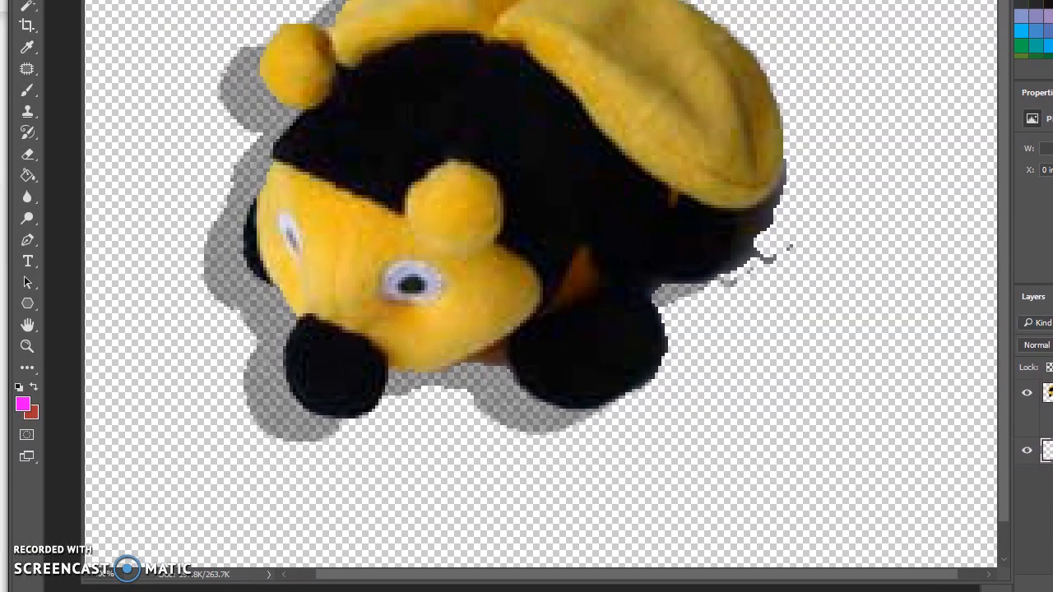
click(29, 179)
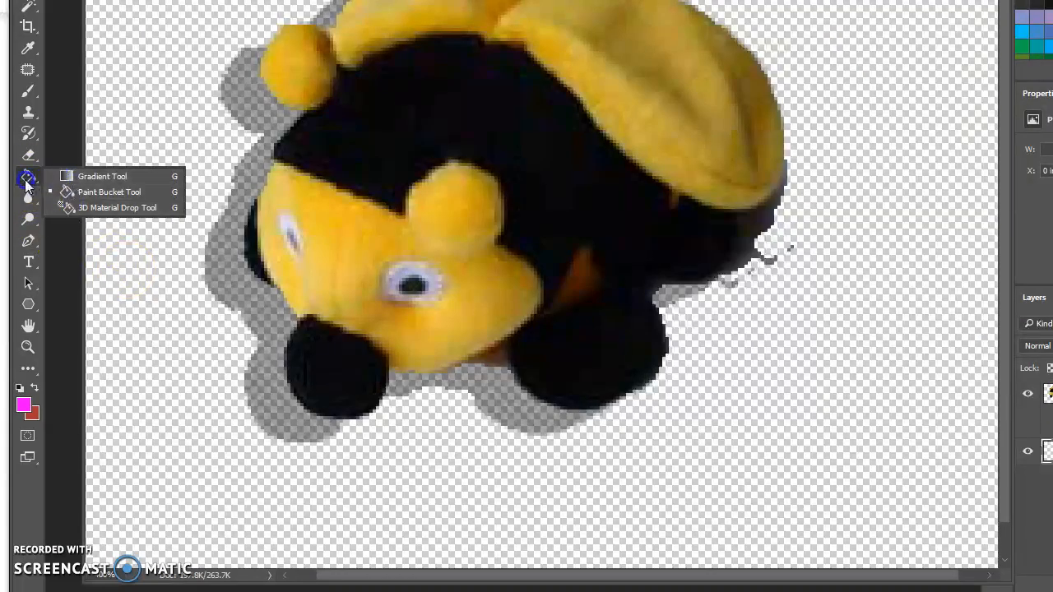
click(64, 195)
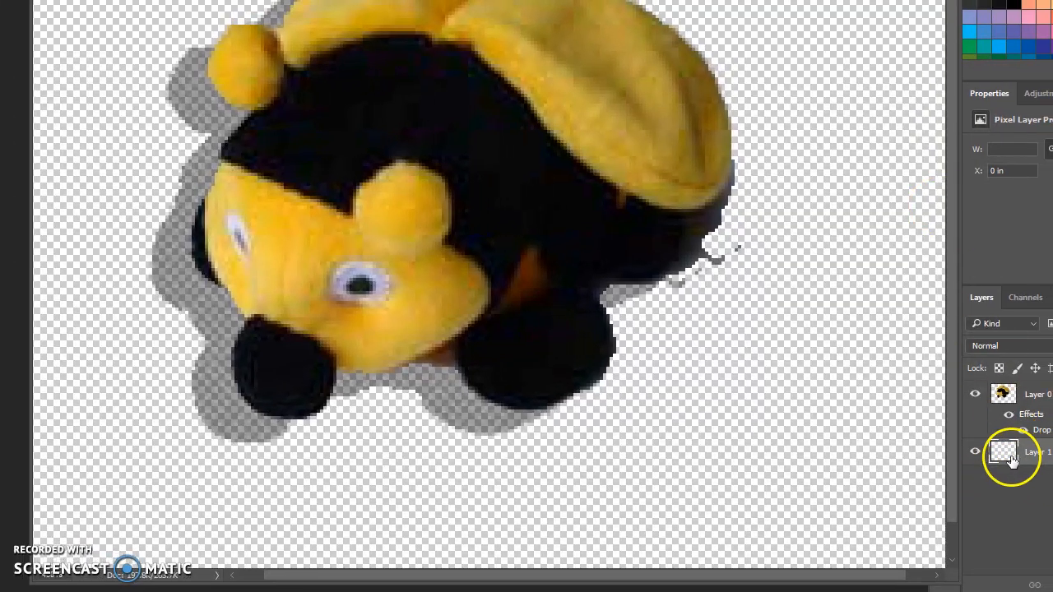
click(1020, 459)
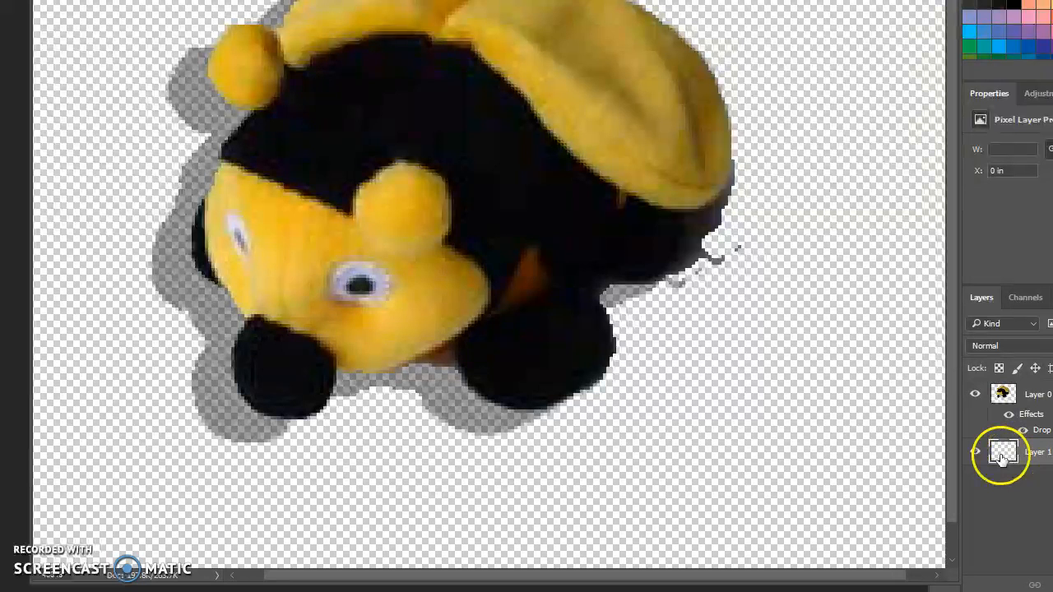
click(852, 456)
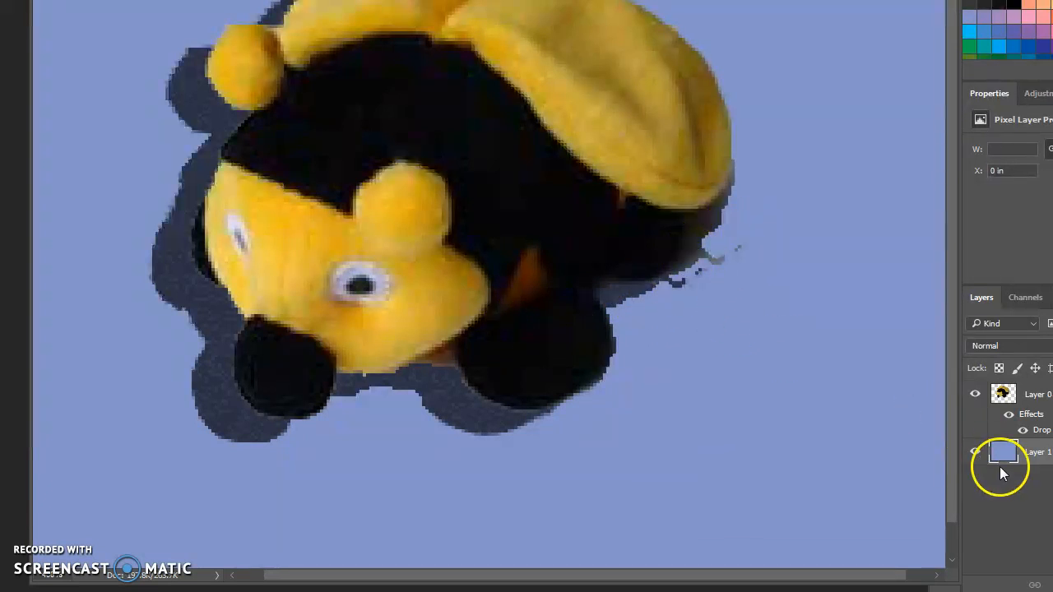
Erase the leftover smudges around the bee on Layer 0 and save the PSD with Maximize Compatibility enabled
click(1007, 394)
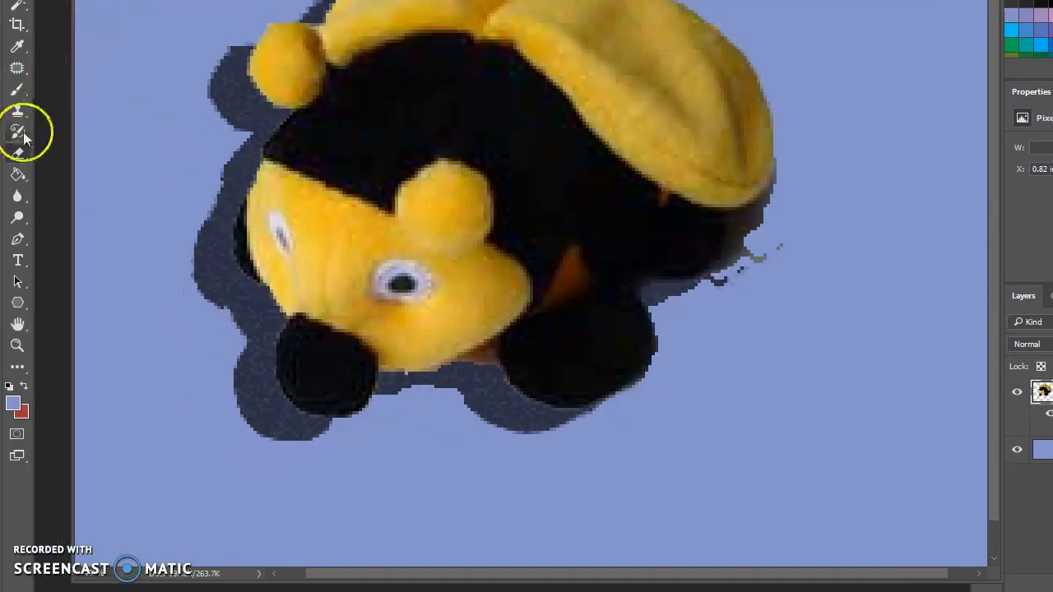
click(17, 153)
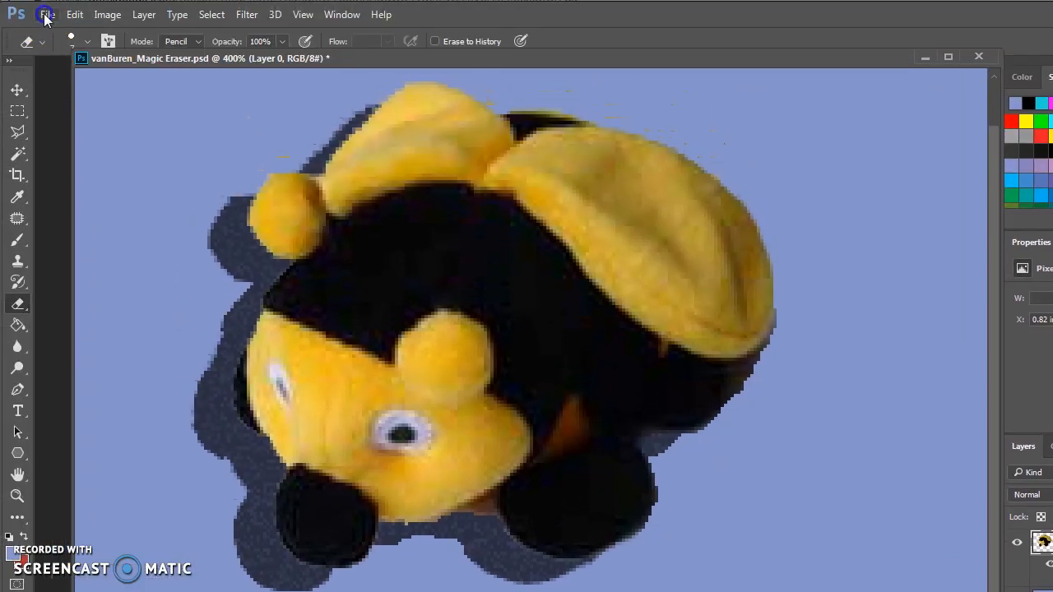
click(46, 16)
click(58, 183)
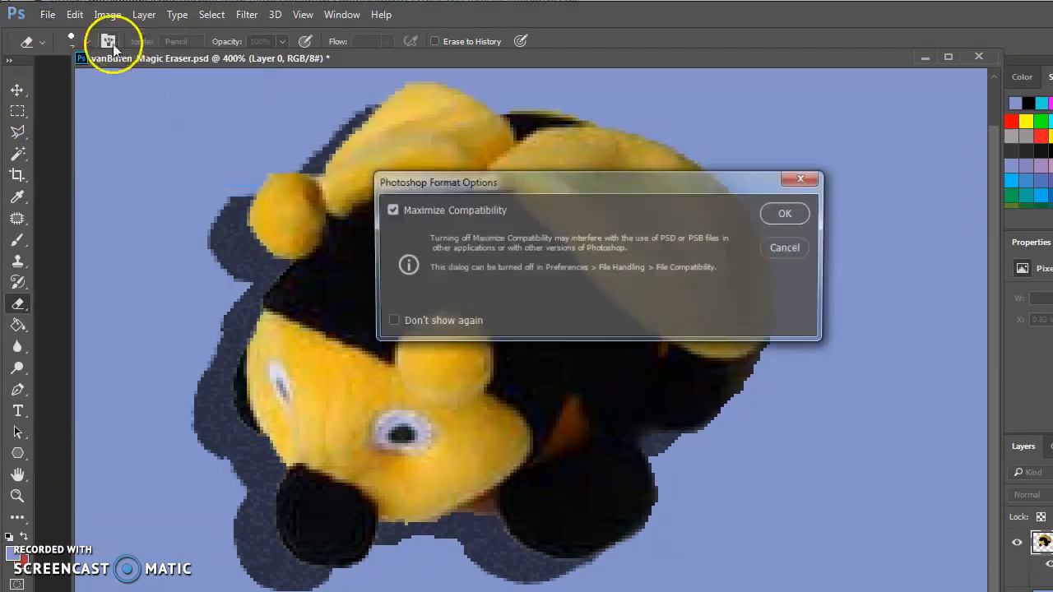
click(775, 211)
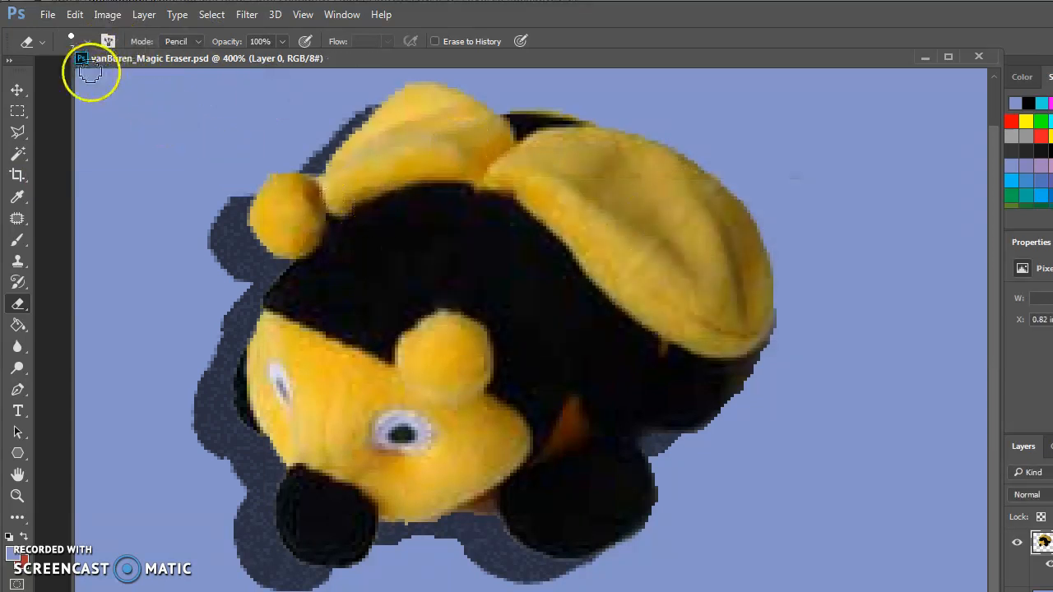